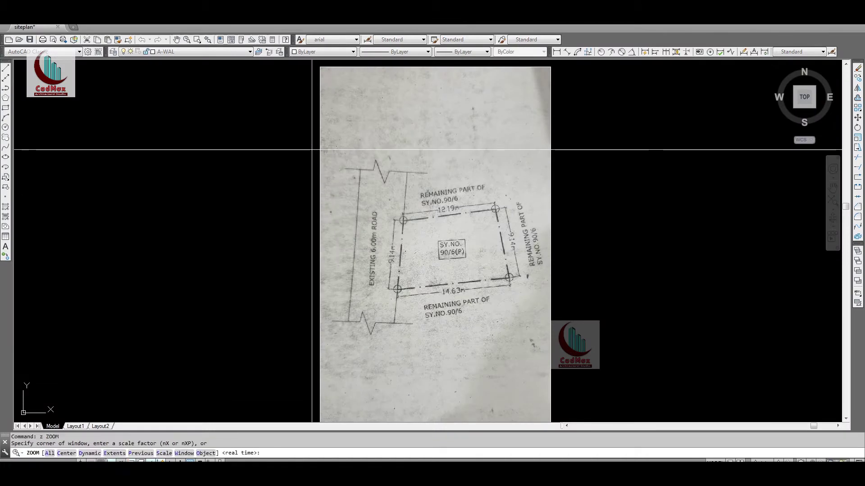
Examine the scanned site plan's plot boundary, side dimensions, adjoining road and survey number labels.
text(z)
key(Return)
click(311, 149)
click(574, 344)
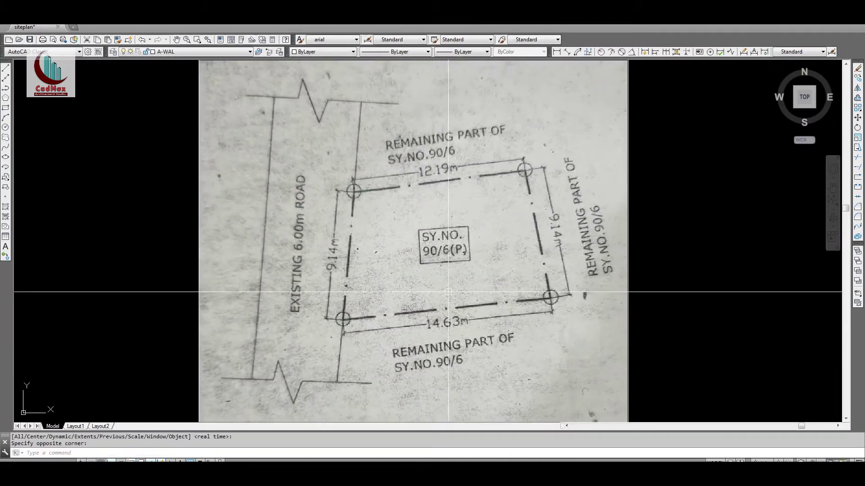
text(z)
key(Return)
click(302, 141)
click(611, 342)
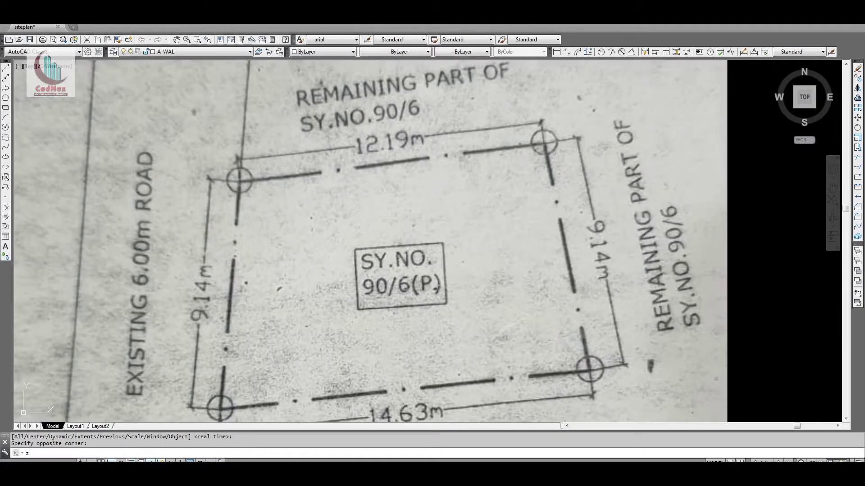
key(Return)
key(Return)
drag(485, 264, 424, 373)
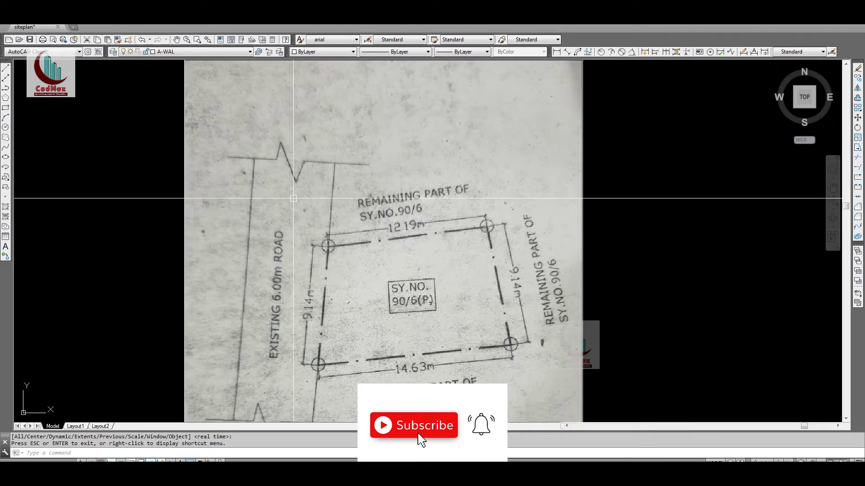
middle_drag(336, 270, 334, 245)
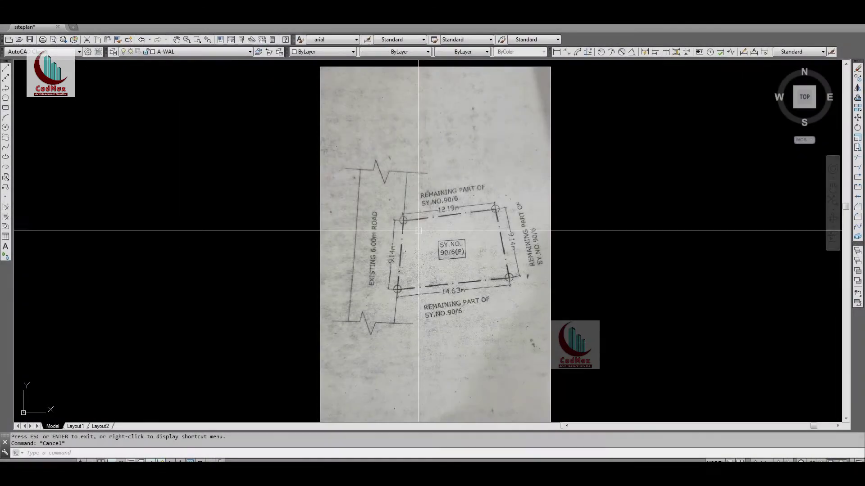
text(z)
key(Return)
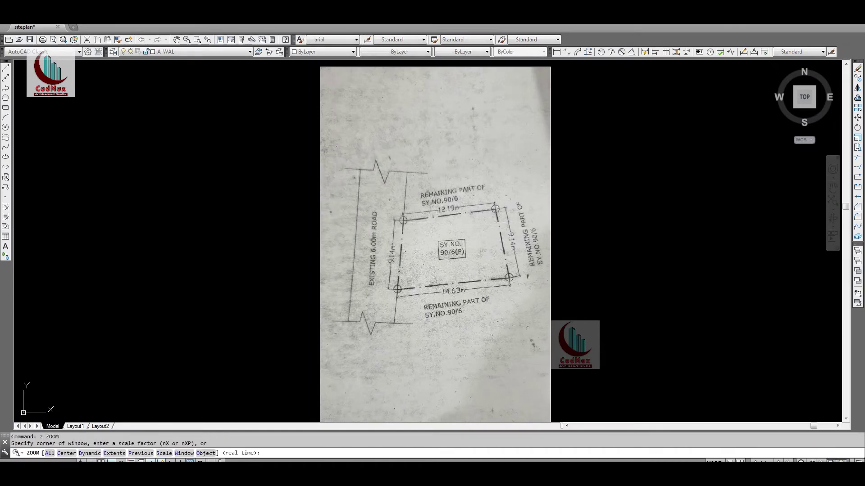
click(311, 149)
click(574, 346)
text(z)
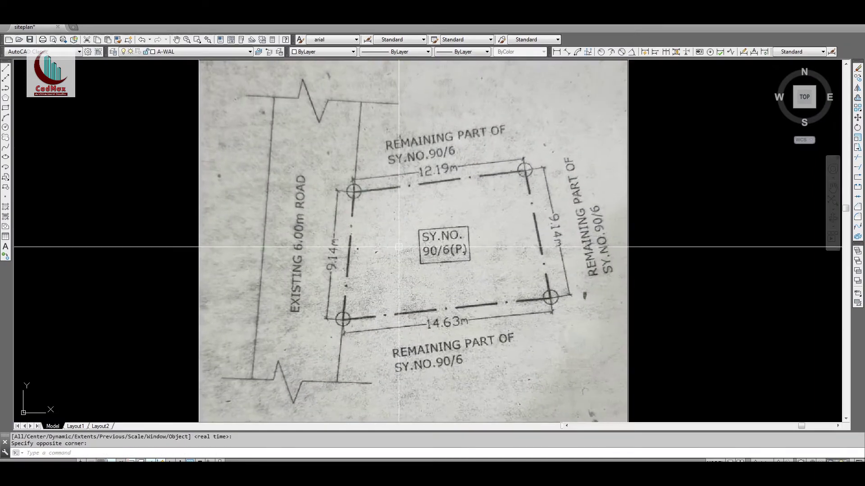
key(Return)
click(301, 139)
scroll(474, 263, up, 3)
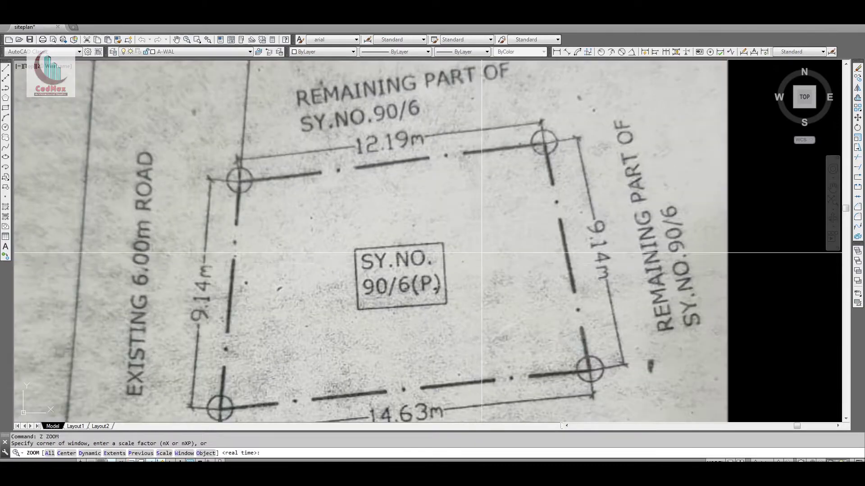
key(Return)
drag(484, 274, 426, 371)
key(Escape)
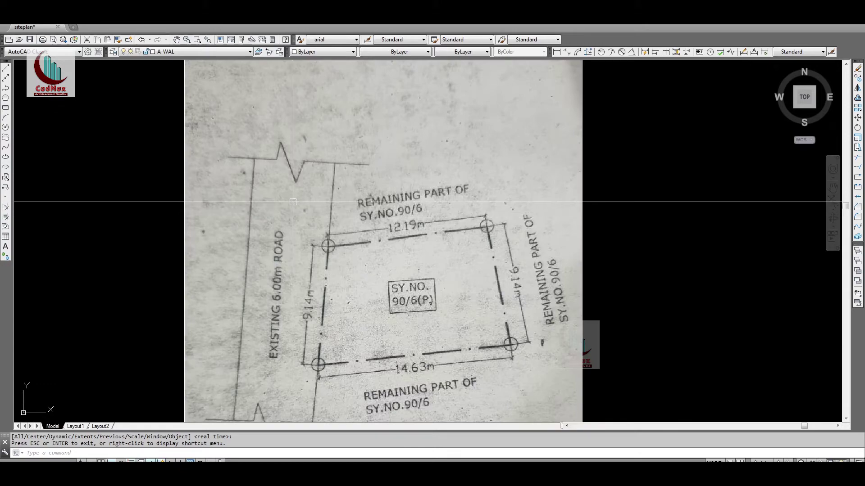
key(Escape)
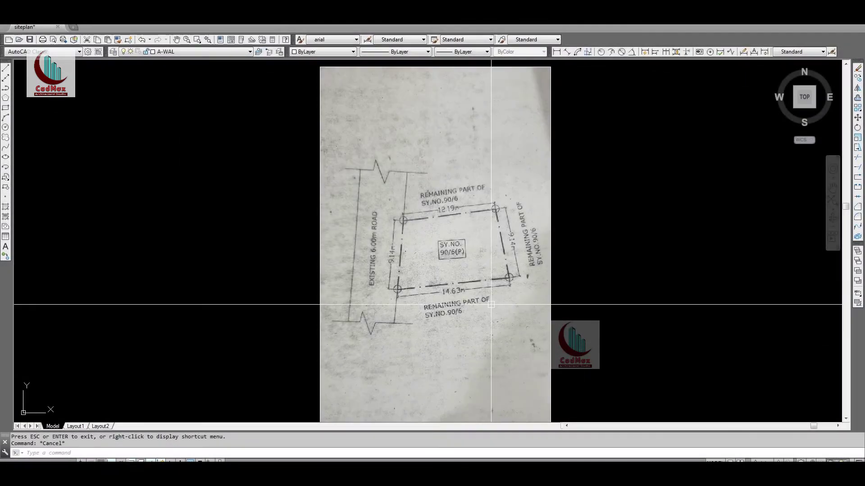
key(Return)
click(312, 149)
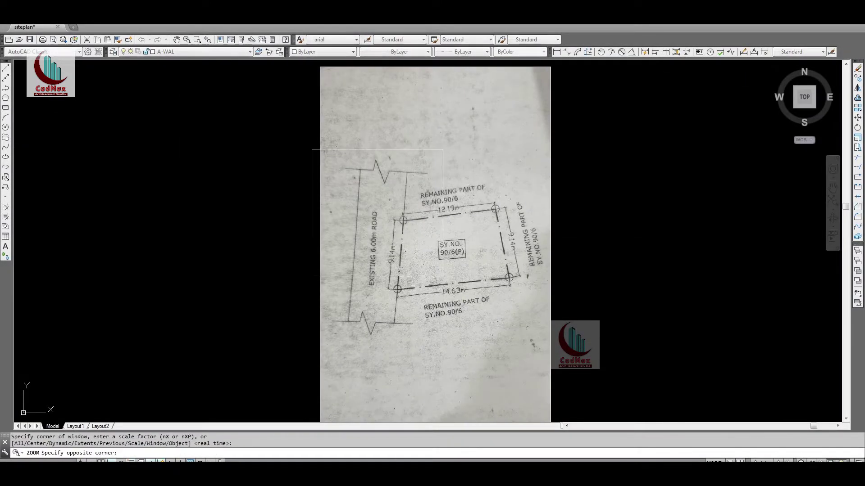
click(574, 344)
text(z)
key(Return)
click(300, 137)
click(610, 340)
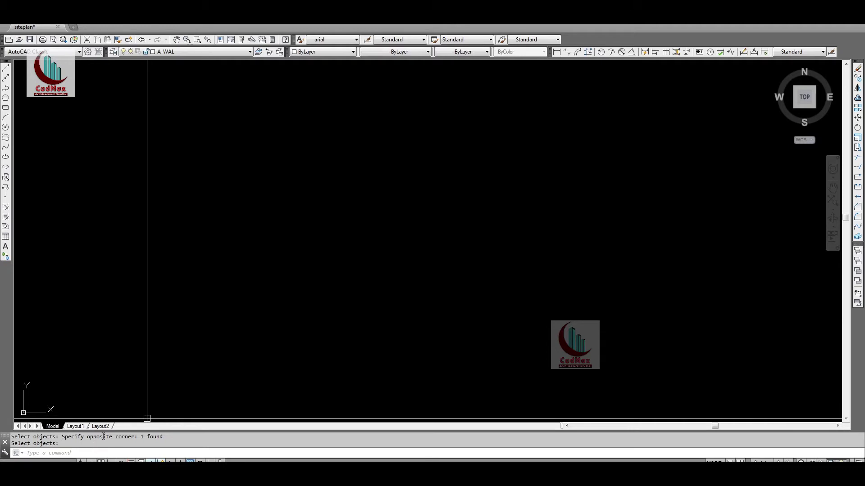
Insert the site plan JPEG from the Desktop file window into the drawing, with insertion point and scale picked on screen and rotation 0.
key(alt+Tab)
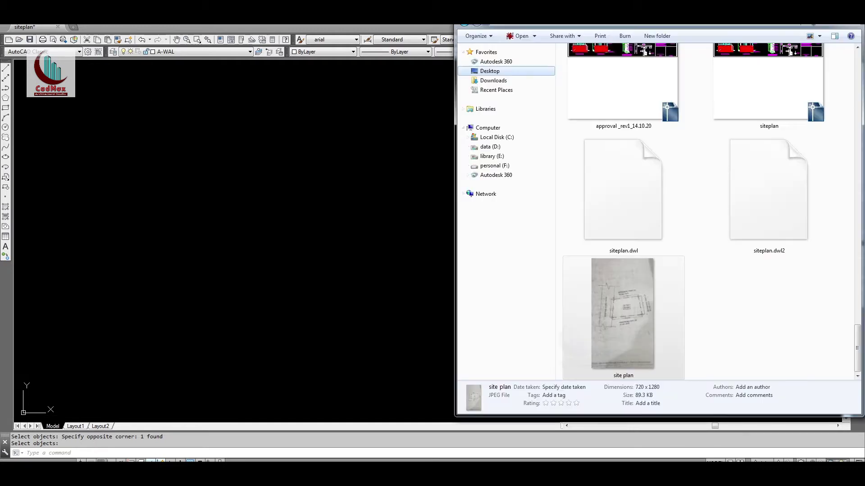
drag(620, 307, 274, 294)
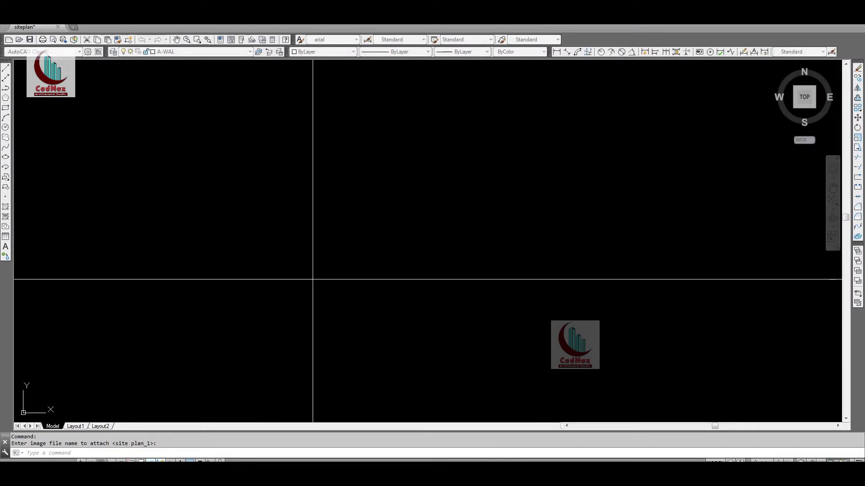
key(Return)
click(289, 311)
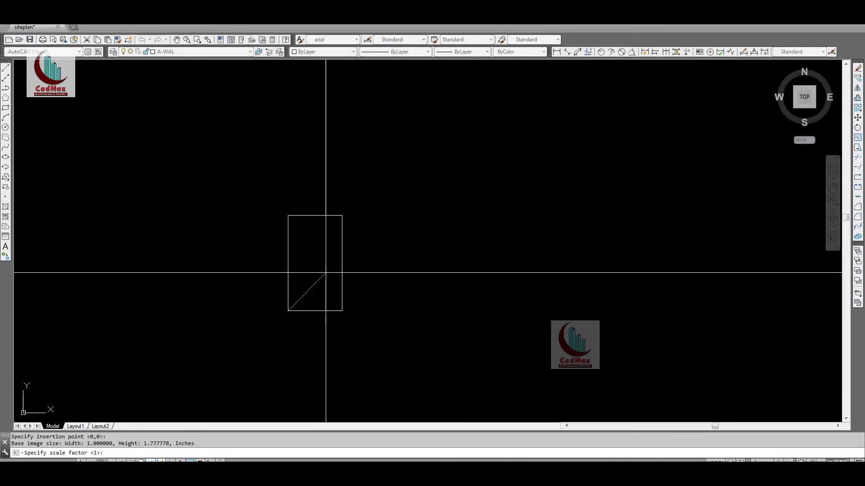
click(366, 239)
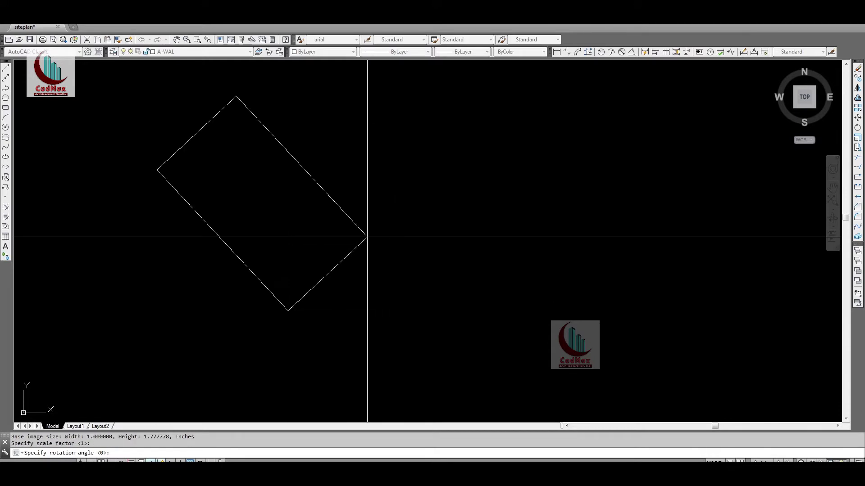
key(Return)
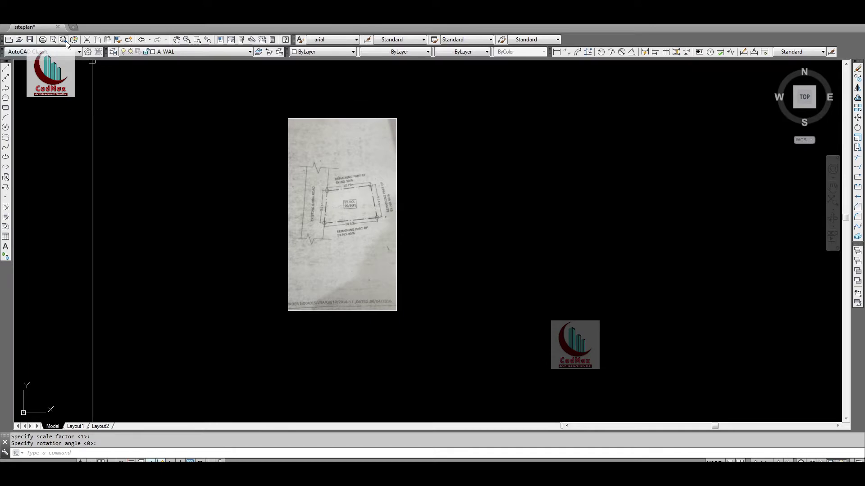
Attach the site plan JPEG as a raster image reference beside the first image, picking its insertion point and scale on screen.
click(94, 22)
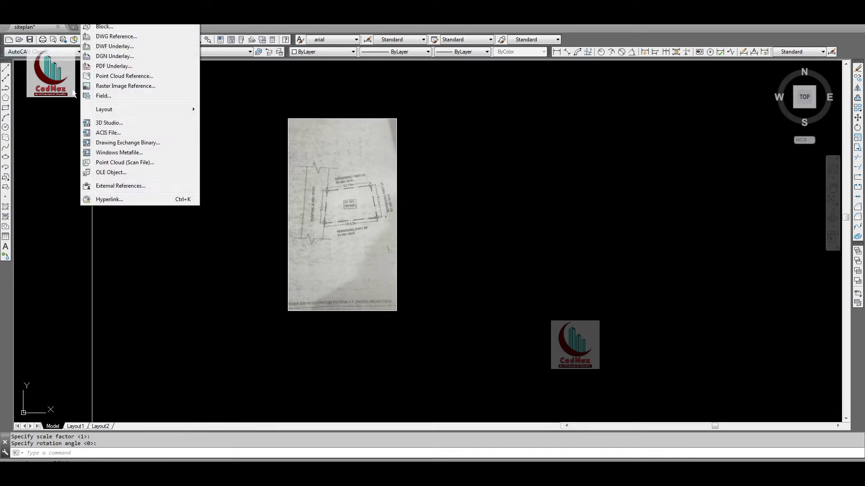
click(122, 86)
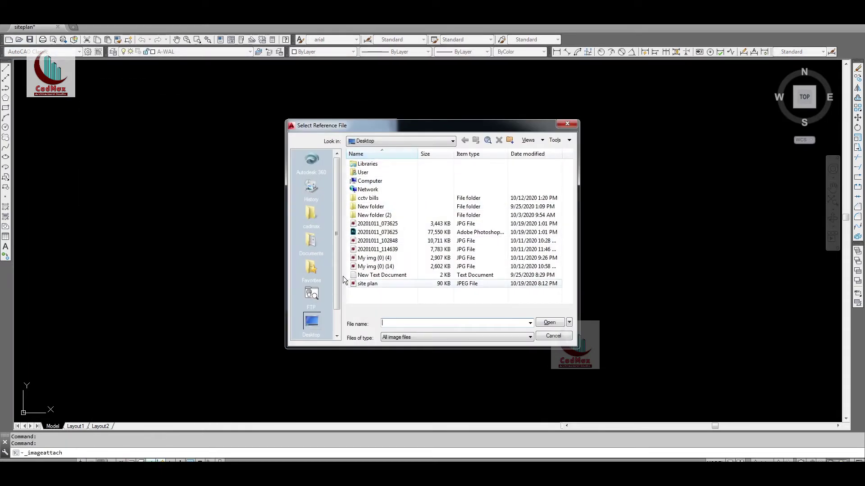
click(364, 283)
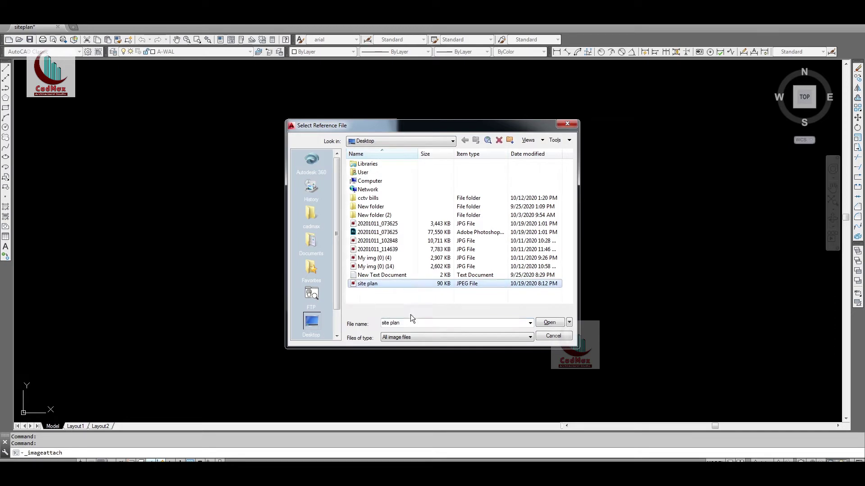
click(550, 324)
click(450, 304)
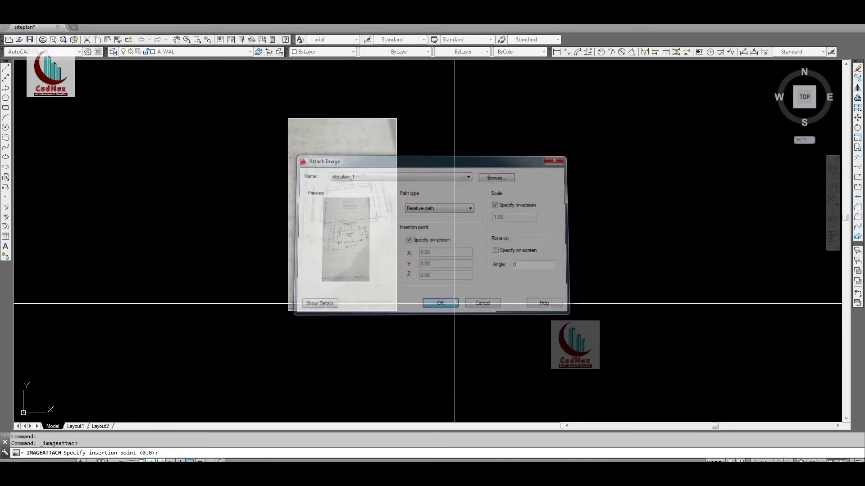
click(455, 312)
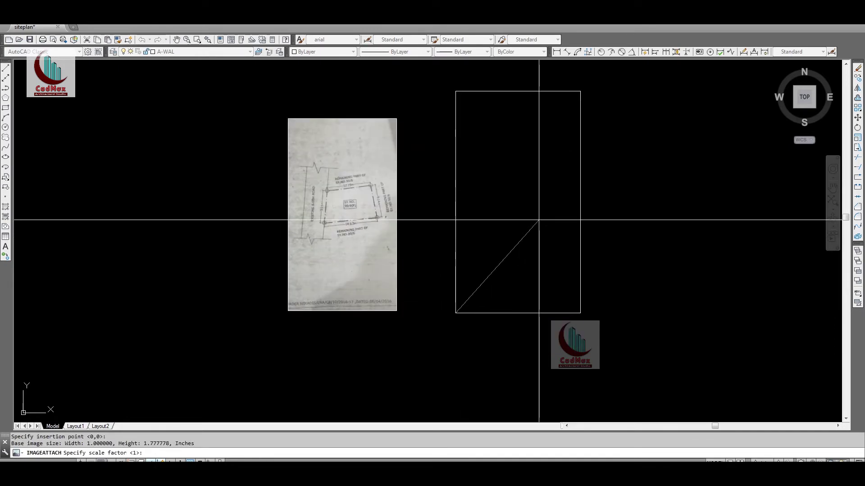
click(518, 224)
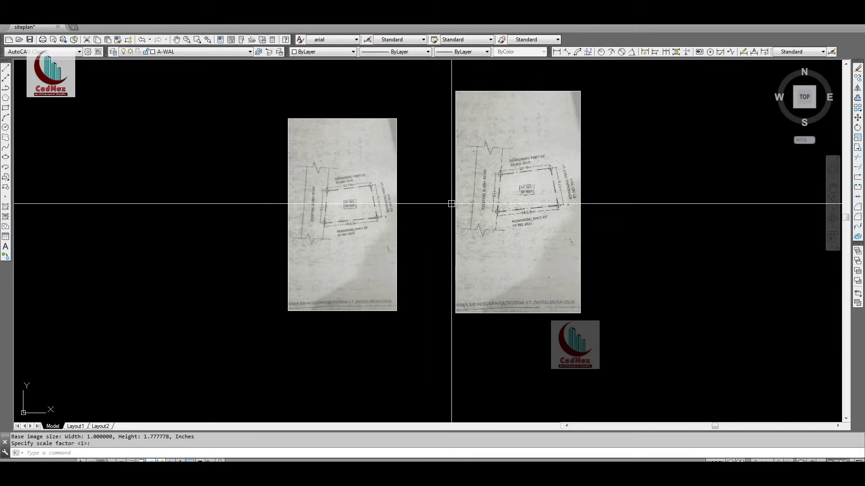
Erase the first, smaller site plan image.
text(e)
key(Return)
click(396, 184)
key(Return)
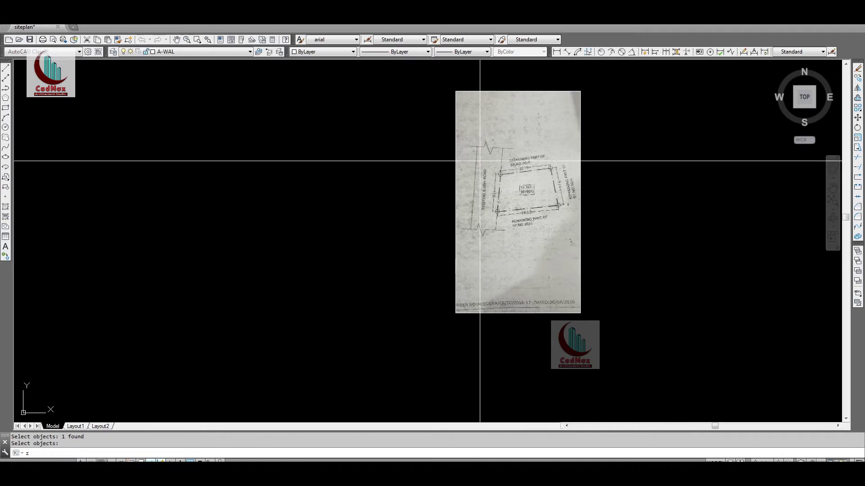
Trace the four-sided plot boundary on the site plan image with lines through the circled corners.
text(z)
key(Return)
click(477, 152)
click(579, 232)
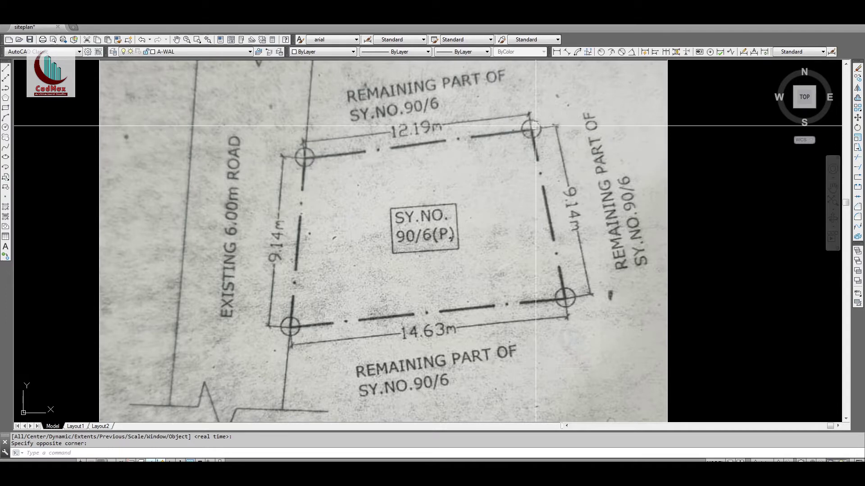
text(l)
key(Return)
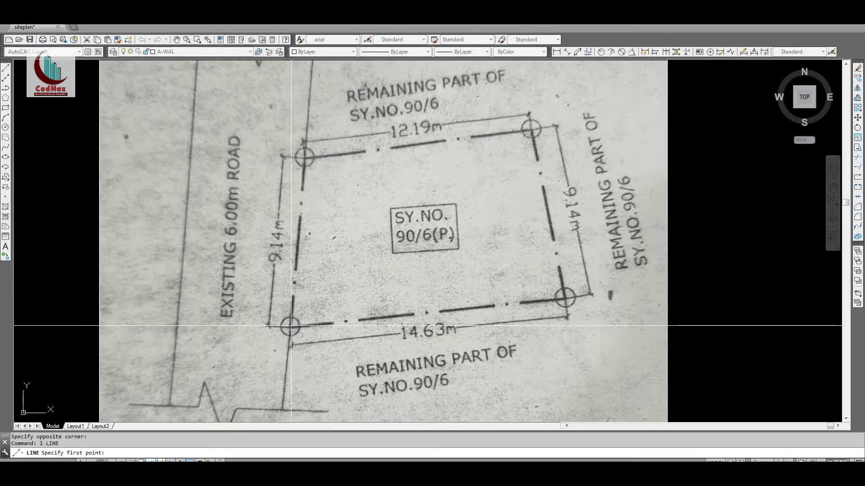
click(290, 327)
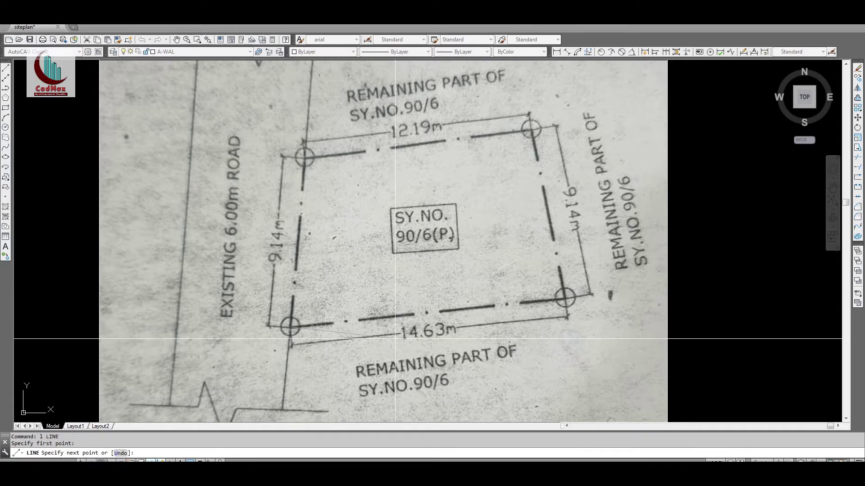
click(565, 299)
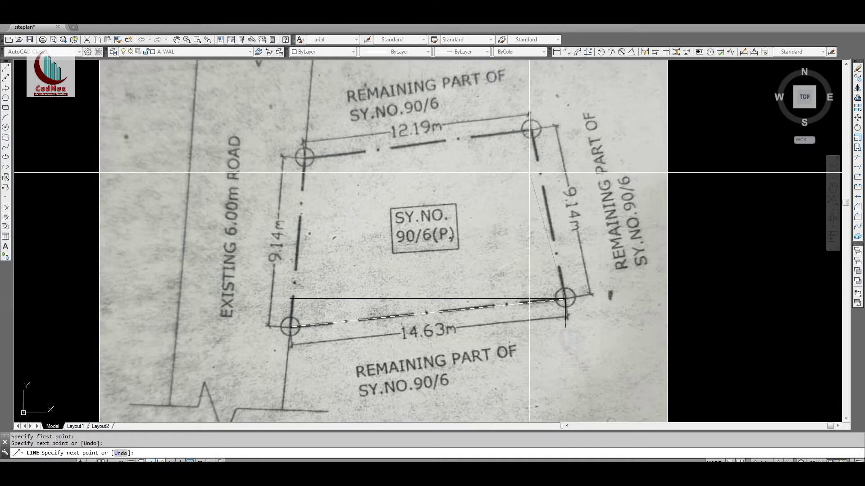
click(532, 129)
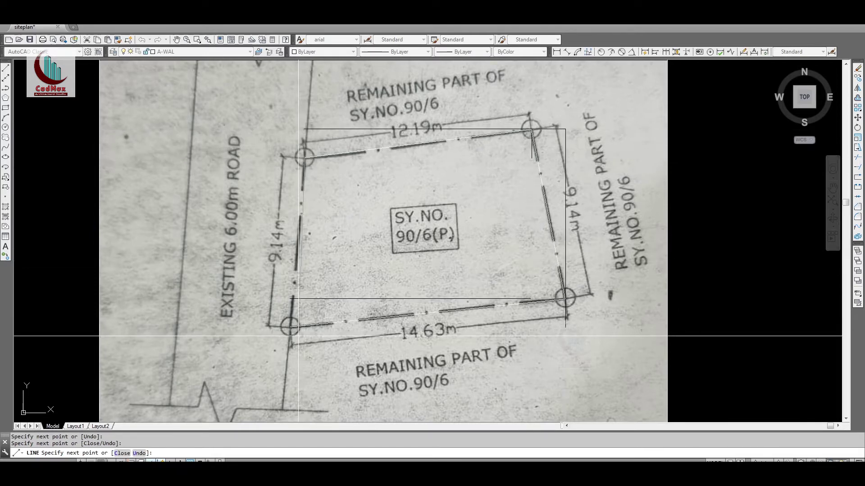
key(Escape)
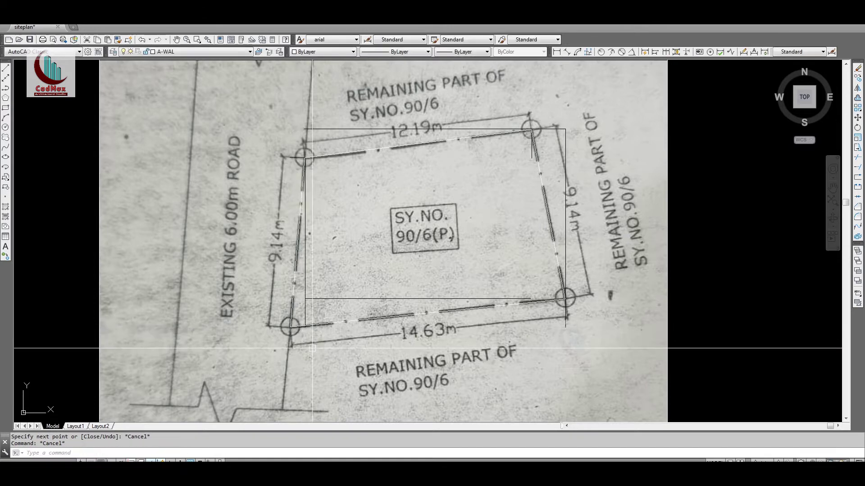
Move the traced boundary outline horizontally with Ortho on, into the empty space beside the image.
scroll(248, 318, down, 2)
text(m)
key(Return)
click(52, 359)
click(465, 192)
key(Return)
click(360, 310)
key(F8)
key(Escape)
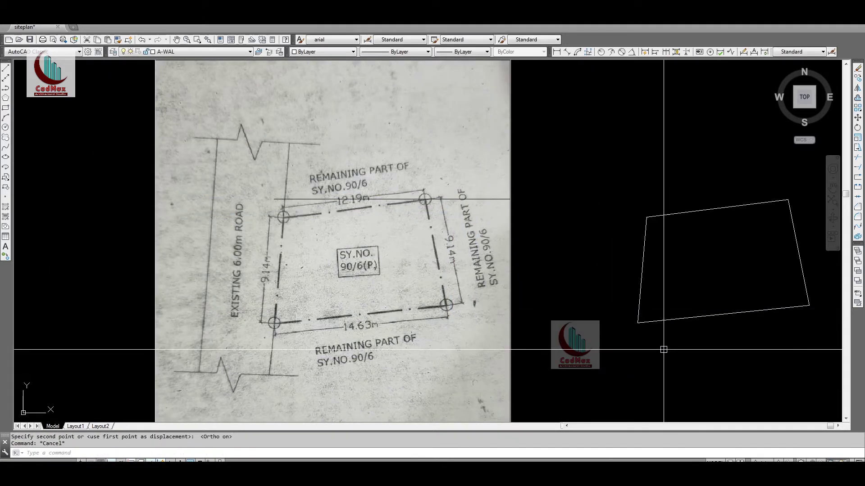
middle_drag(664, 350, 505, 342)
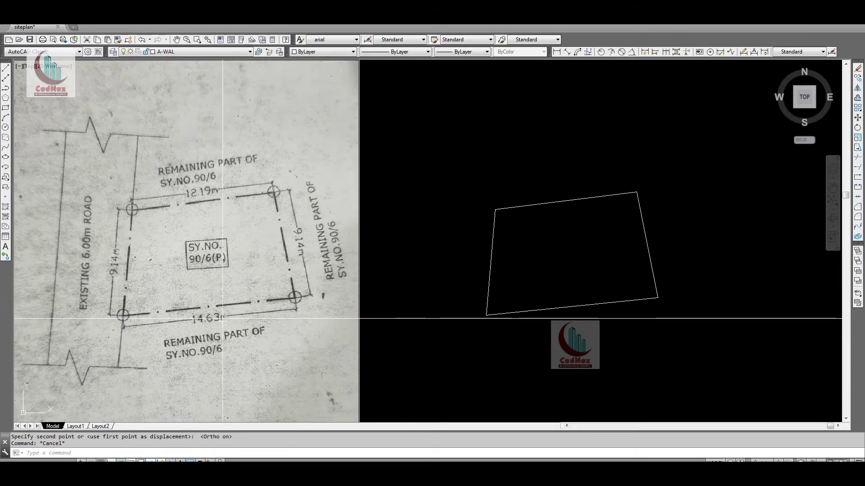
text(c)
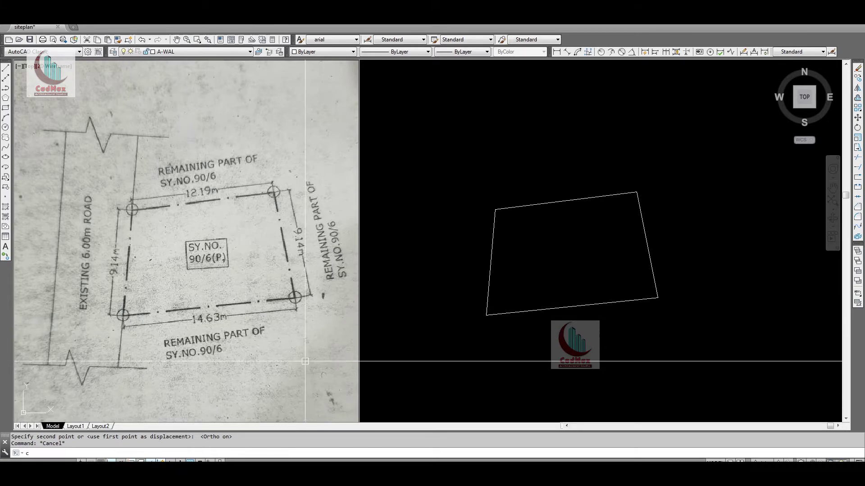
key(Return)
key(Escape)
Draw a circle of radius 14.63 centred on the lower-left corner of the traced outline.
text(c)
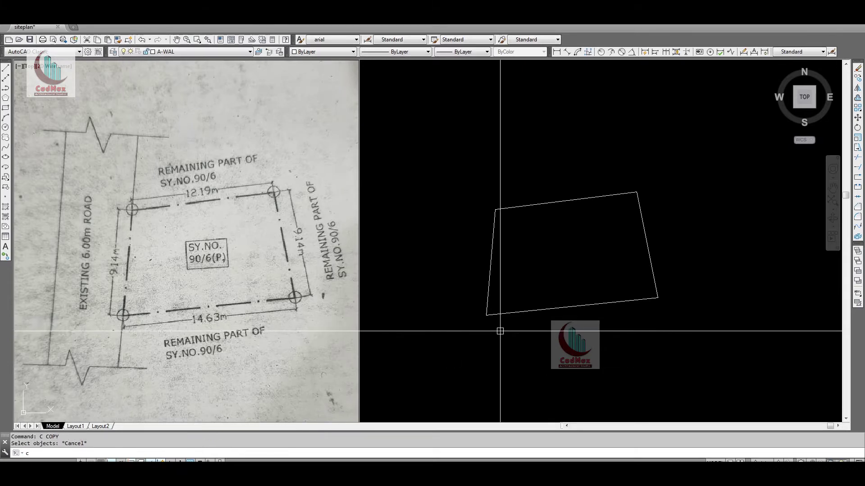
text(i)
key(Return)
click(486, 314)
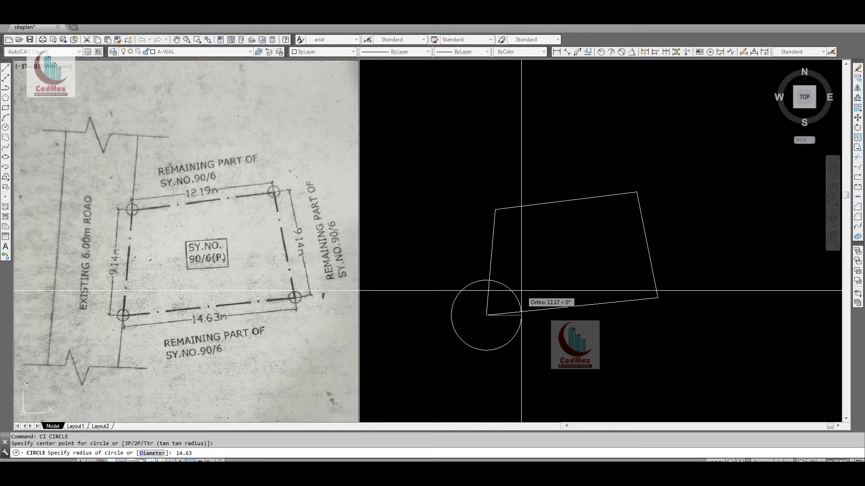
text(14.63)
key(Return)
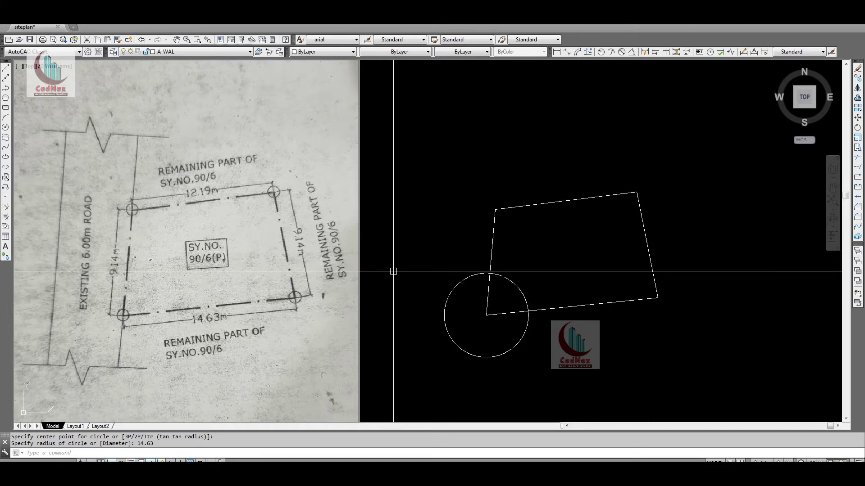
Scale the traced outline by reference from its lower-left corner so its bottom edge ends on the 14.63-radius circle.
key(Escape)
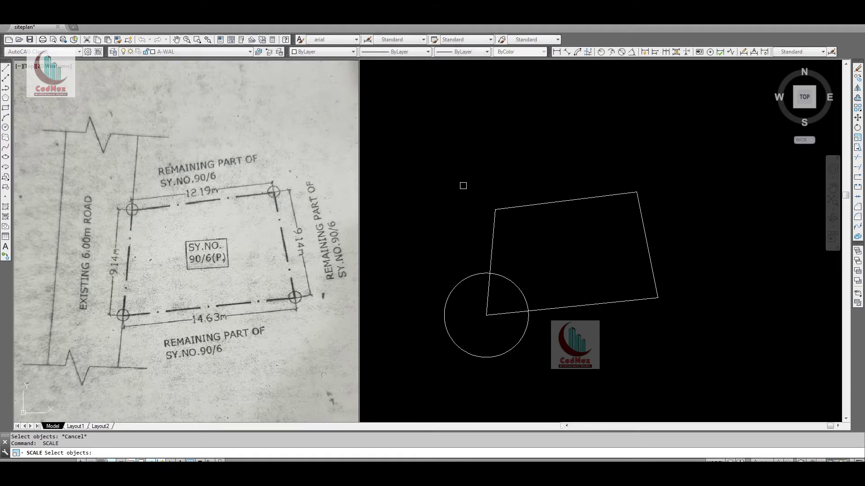
text(sc)
key(Return)
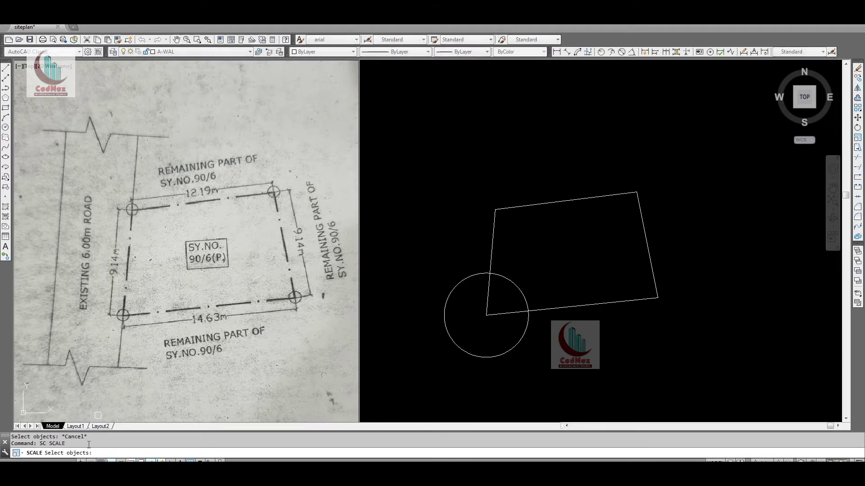
click(481, 192)
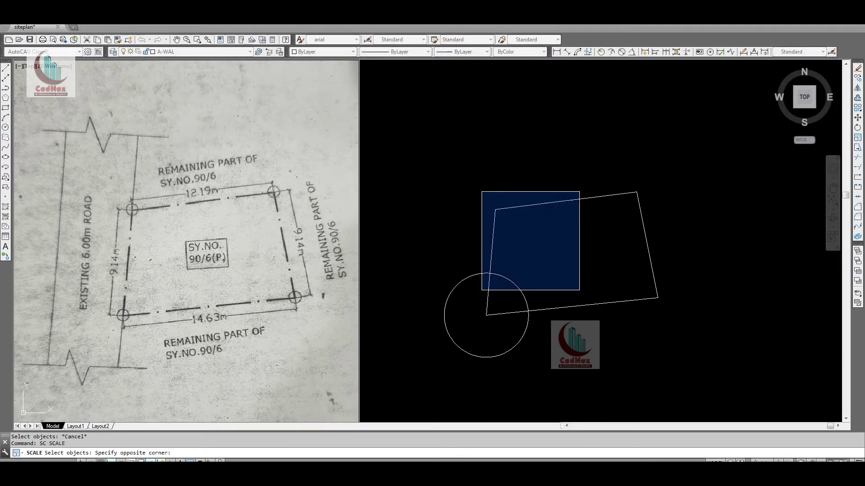
click(676, 323)
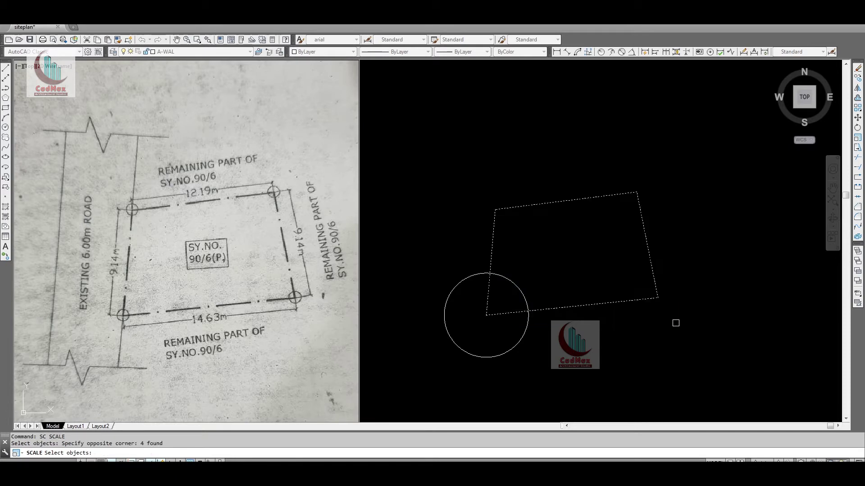
key(Return)
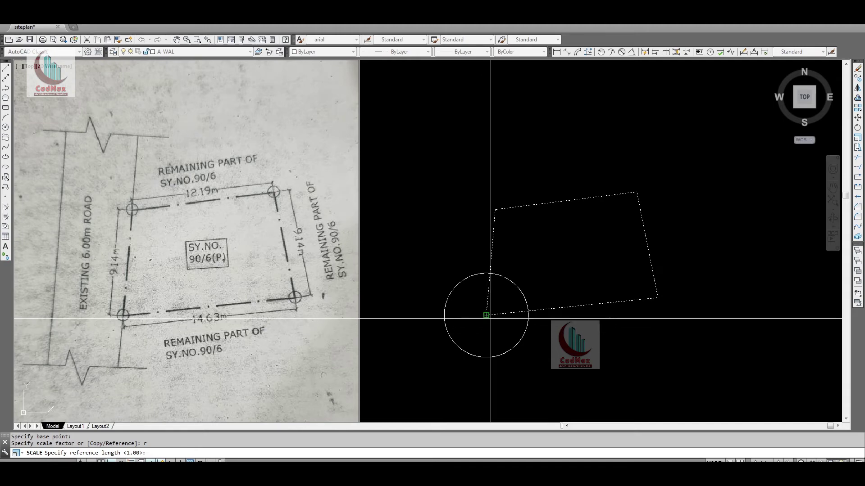
click(486, 315)
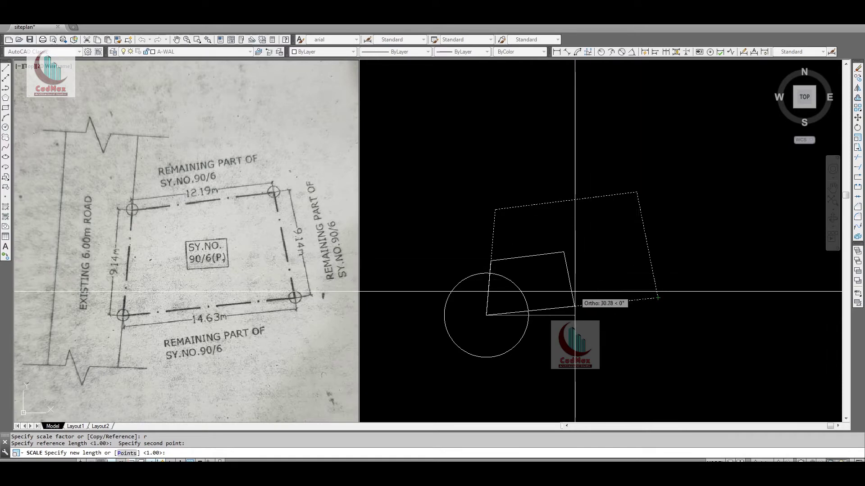
click(528, 311)
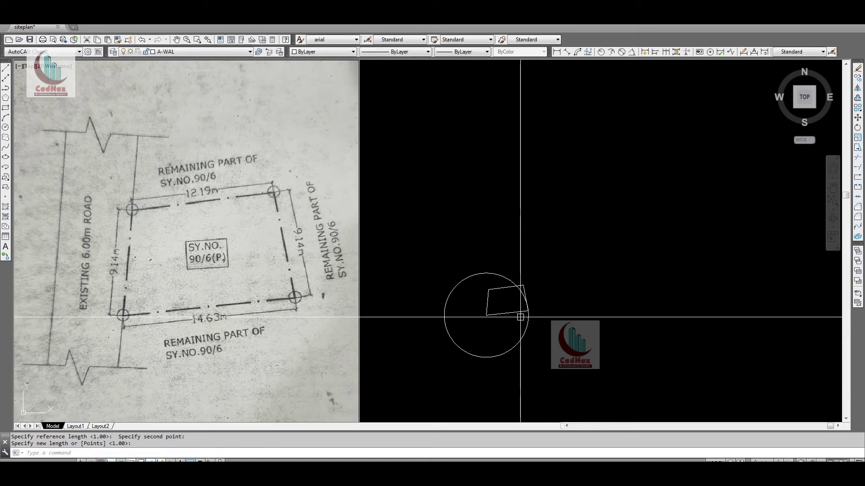
List the properties of the scaled outline's bottom edge to check its length.
text(li)
key(Return)
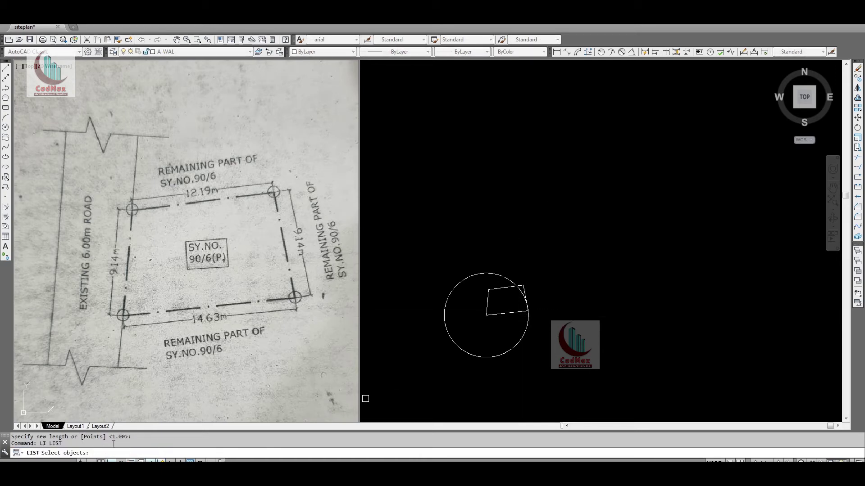
click(510, 315)
key(Return)
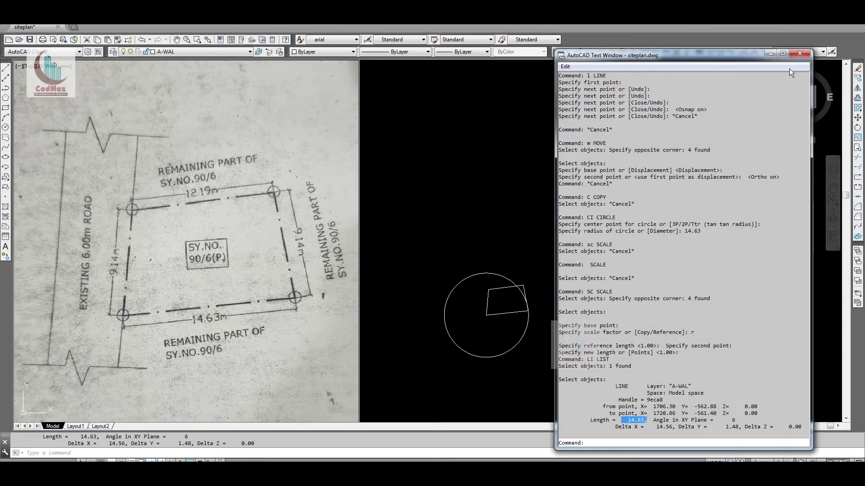
click(800, 54)
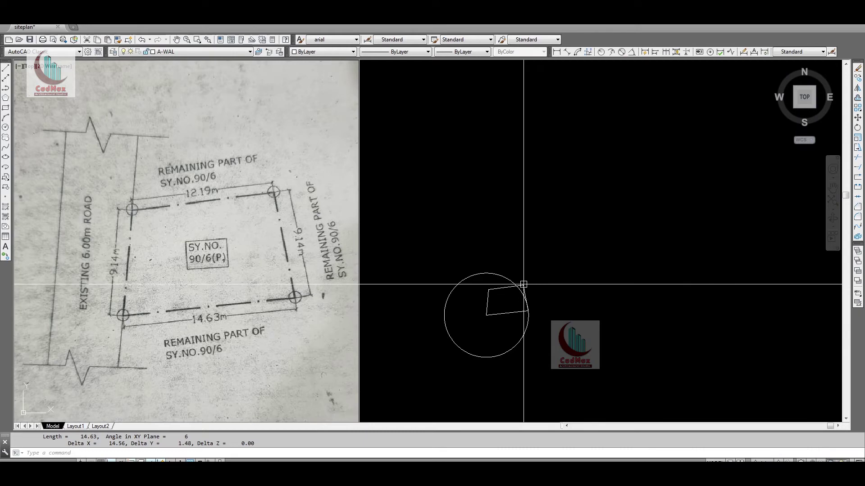
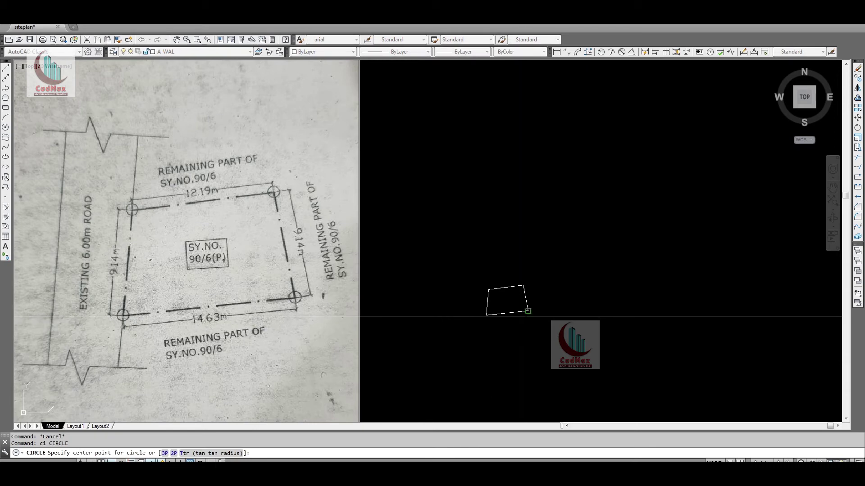
Draw a circle of radius 9.14 centred on the outline's lower-right corner and trim the right edge to it.
text(9.1)
key(Return)
text(z)
key(Return)
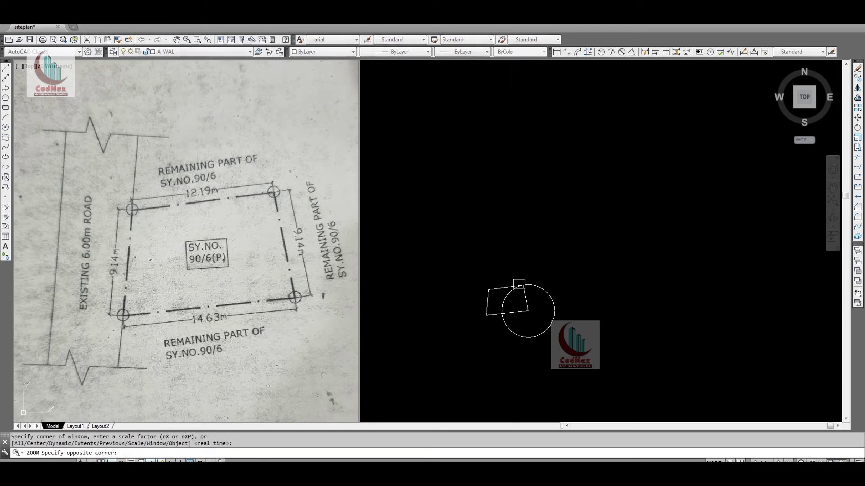
click(536, 292)
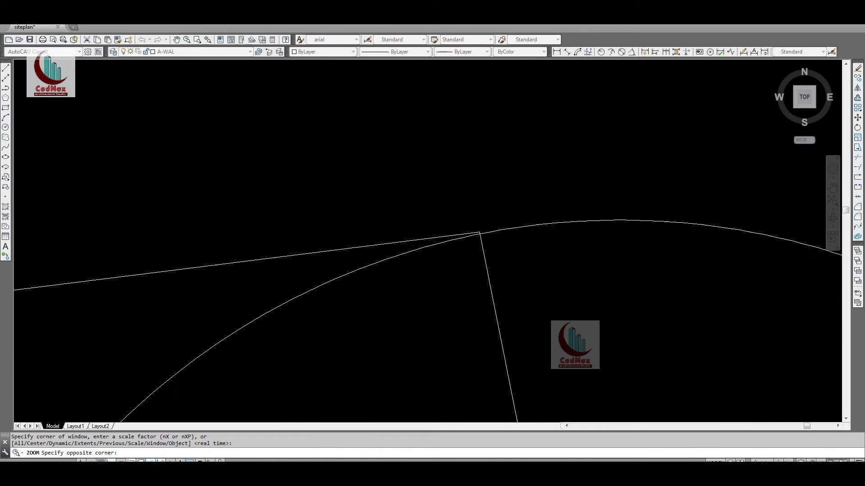
text(z)
key(Return)
click(477, 242)
click(422, 216)
text(tr)
key(Return)
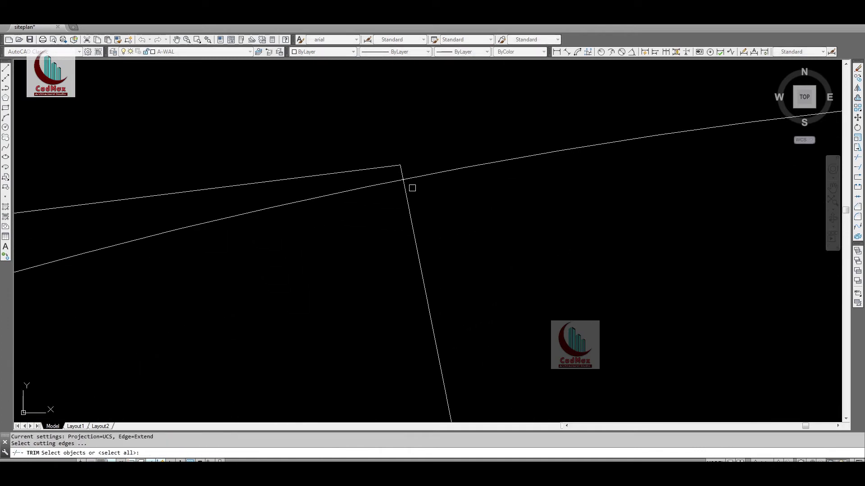
click(413, 180)
key(Return)
key(Escape)
Move the top edge so its right end meets the trimmed end of the right edge.
text(m)
key(Return)
click(391, 167)
key(Return)
click(399, 165)
click(401, 180)
Erase the construction circle centred on the lower-right corner.
text(z)
key(Return)
key(Return)
drag(508, 351, 499, 422)
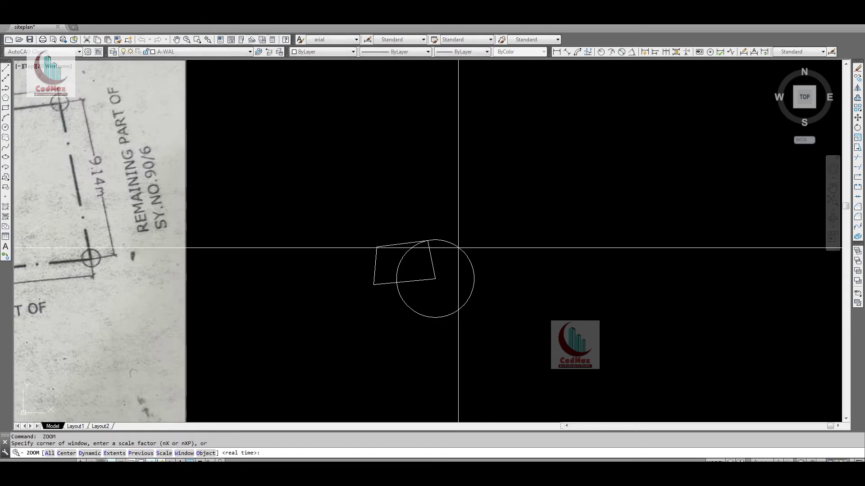
key(Delete)
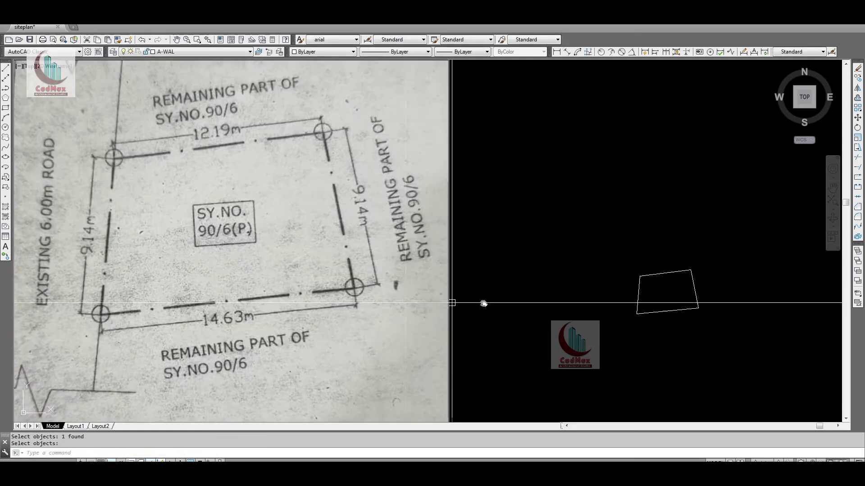
Draw a circle of radius 12.19 centred on the outline's upper-right corner.
text(z)
key(Return)
key(Return)
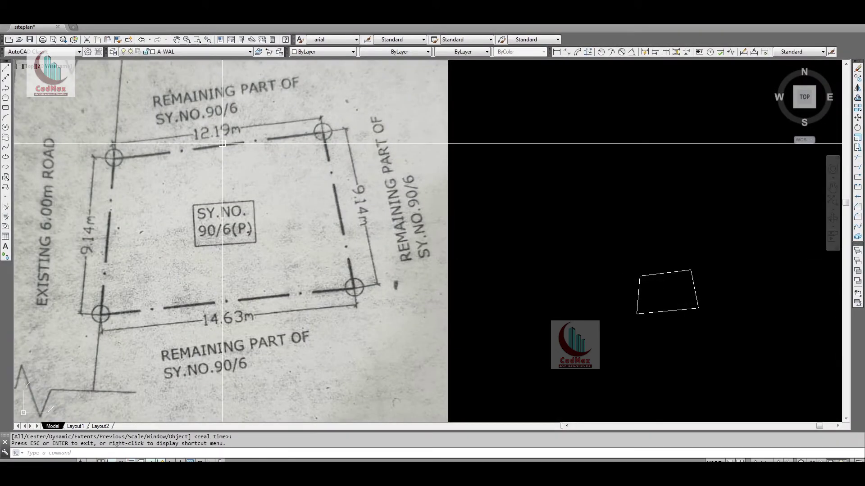
text(ci)
key(Return)
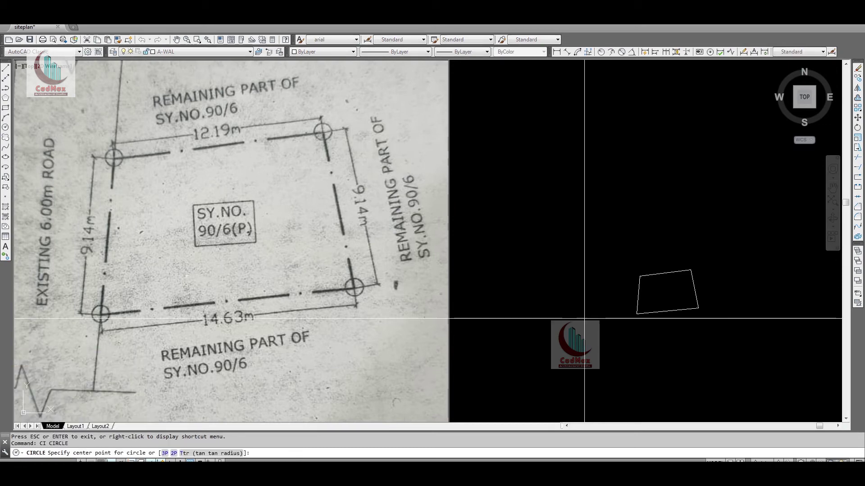
click(690, 270)
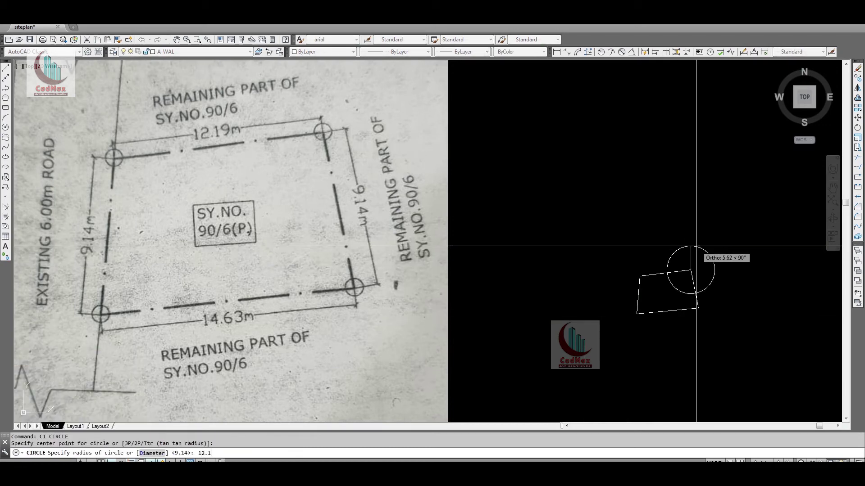
text(12.19)
key(Return)
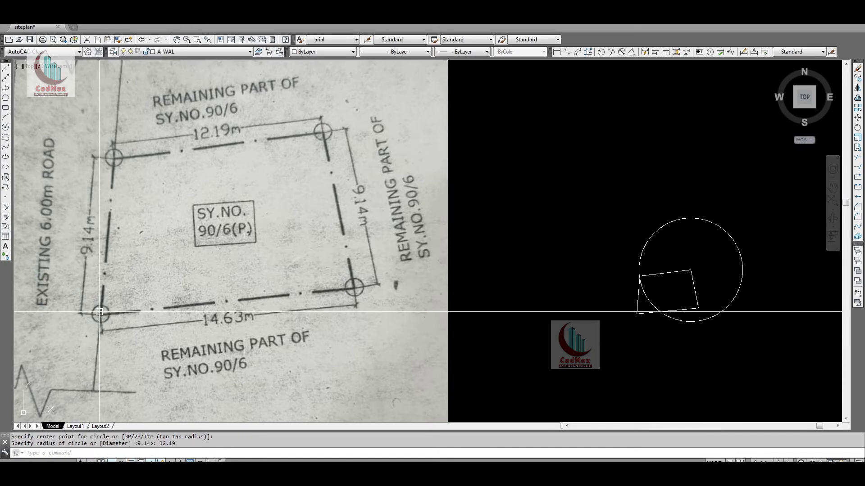
Draw a circle of radius 9.14 centred on the outline's lower-left corner.
text(c)
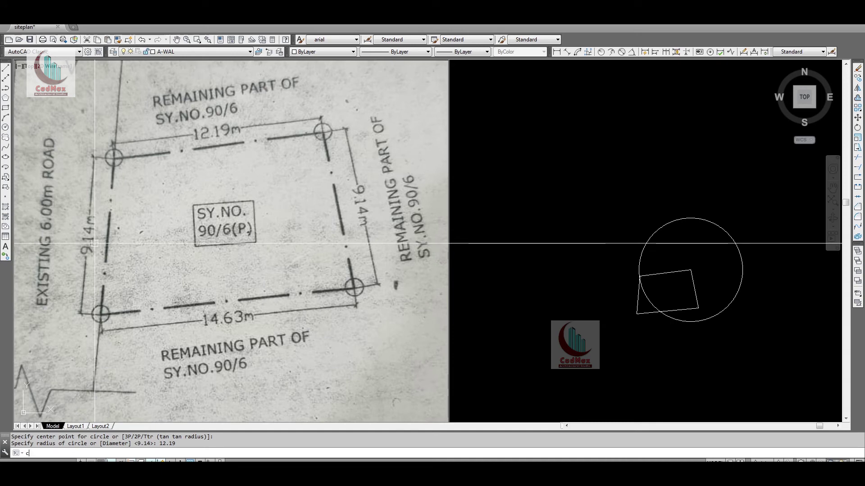
text(i)
key(Return)
click(636, 315)
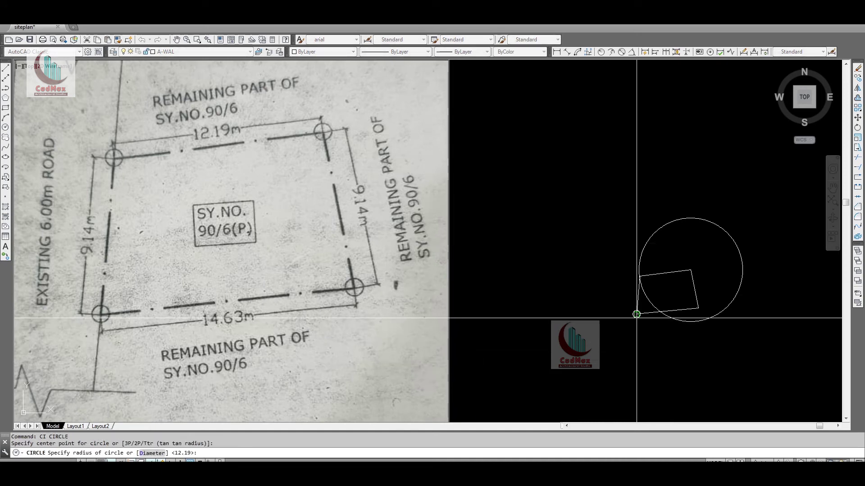
text(9.1)
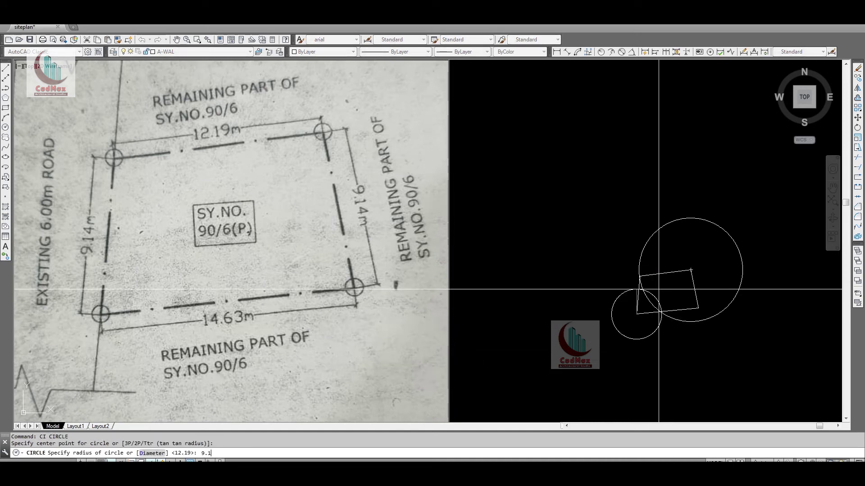
text(4)
key(Return)
Stretch the upper-left ends of the top and left edges to the intersection of the two construction circles.
text(z)
key(Return)
click(639, 275)
scroll(640, 275, up, 5)
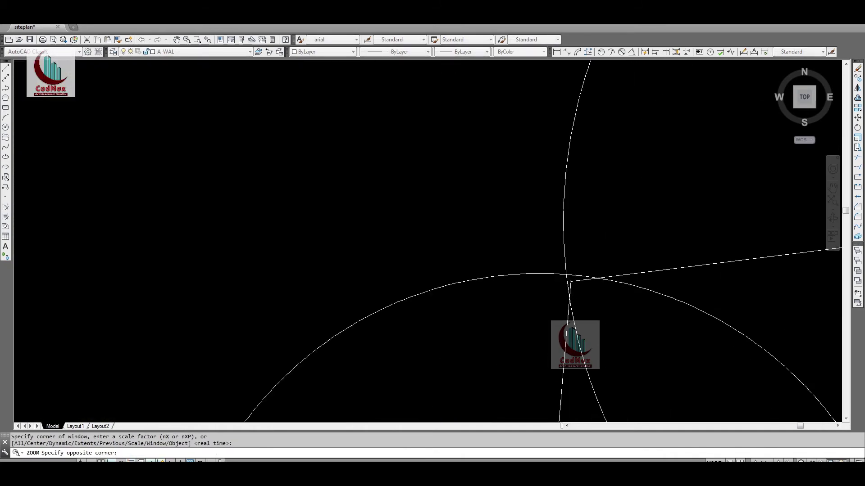
click(512, 284)
click(442, 297)
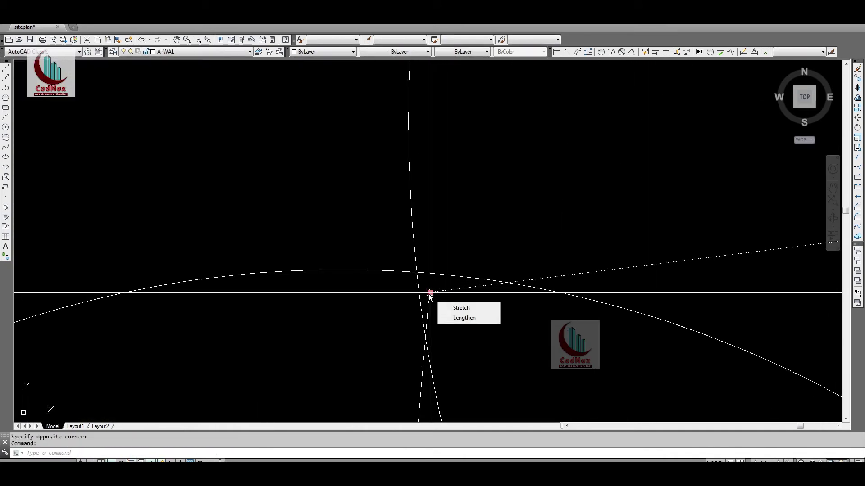
click(429, 291)
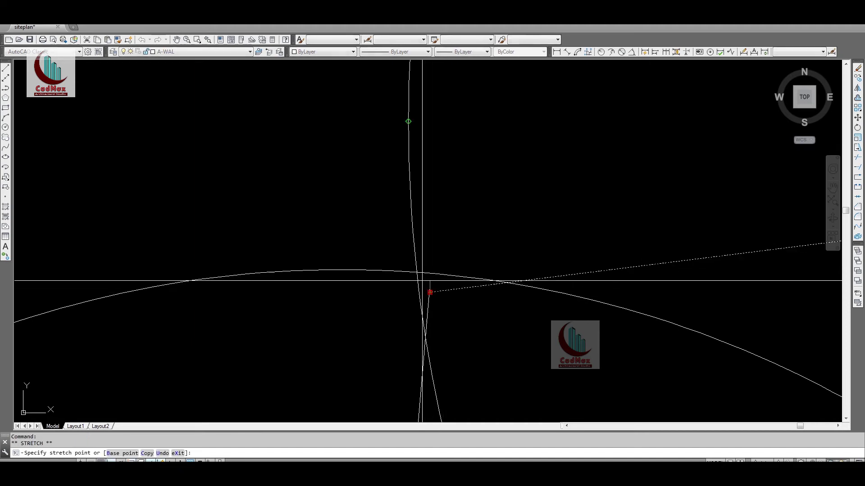
key(Escape)
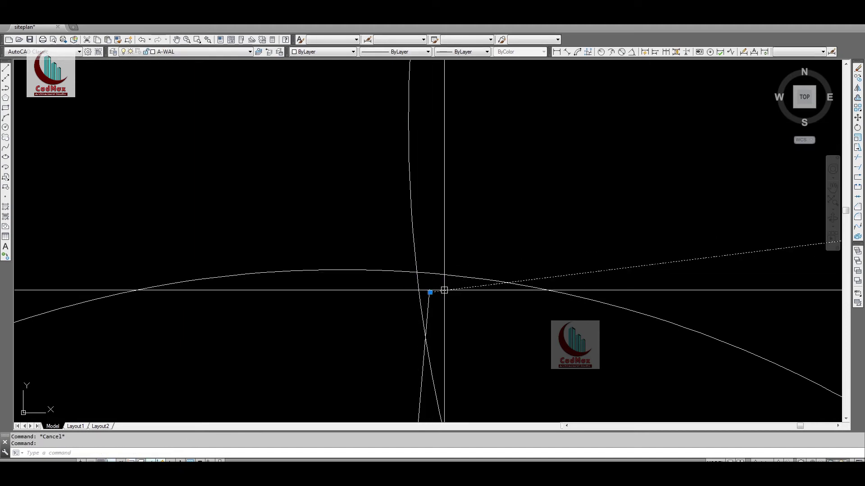
click(430, 292)
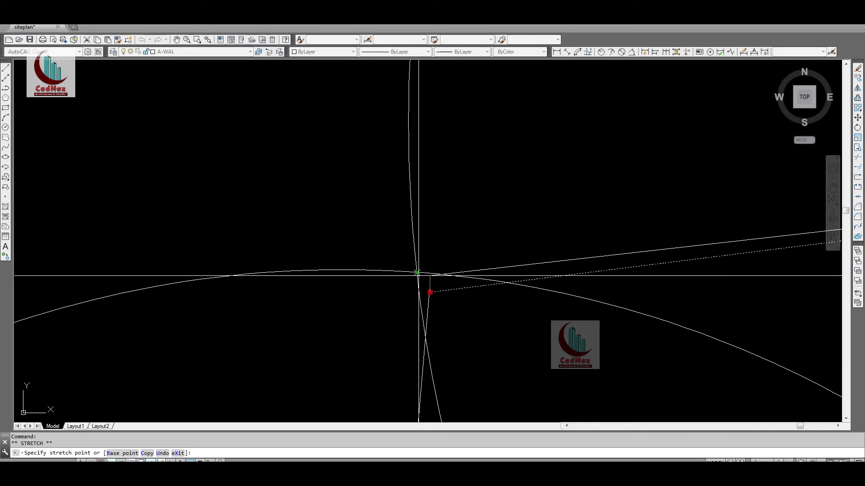
key(Escape)
click(429, 289)
key(Escape)
Erase both construction circles, leaving only the four-sided plot outline.
text(z)
key(Return)
key(Return)
scroll(475, 282, down, 3)
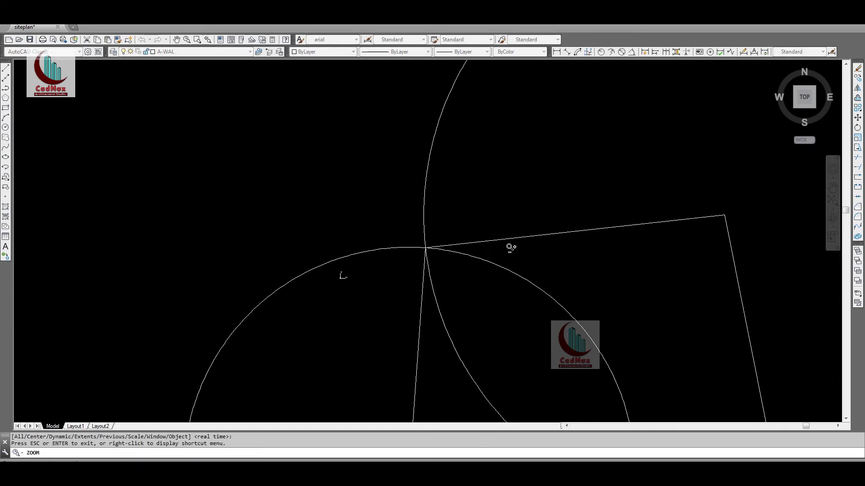
drag(510, 248, 498, 299)
key(Escape)
text(e)
key(Return)
click(511, 278)
click(438, 303)
key(Return)
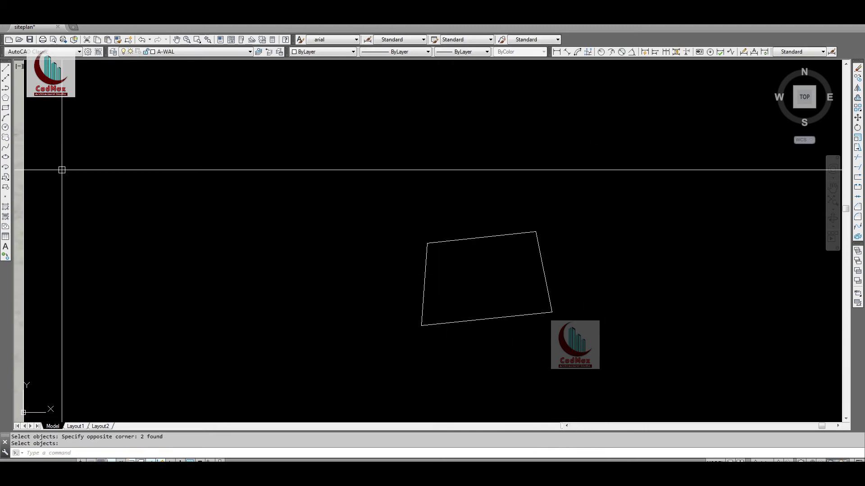
Add an aligned dimension to the plot outline's top edge, placed above it.
click(568, 53)
click(443, 245)
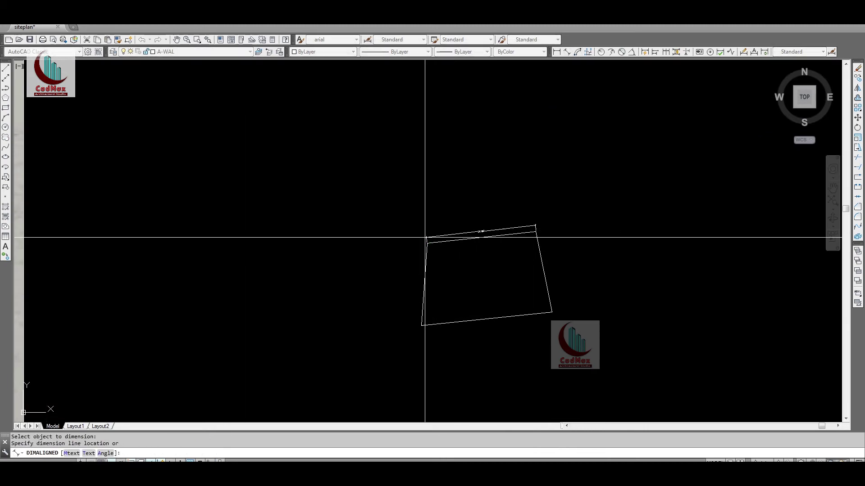
click(415, 230)
Add an aligned dimension to the plot outline's right edge, placed just outside it.
text(z)
key(Return)
click(405, 212)
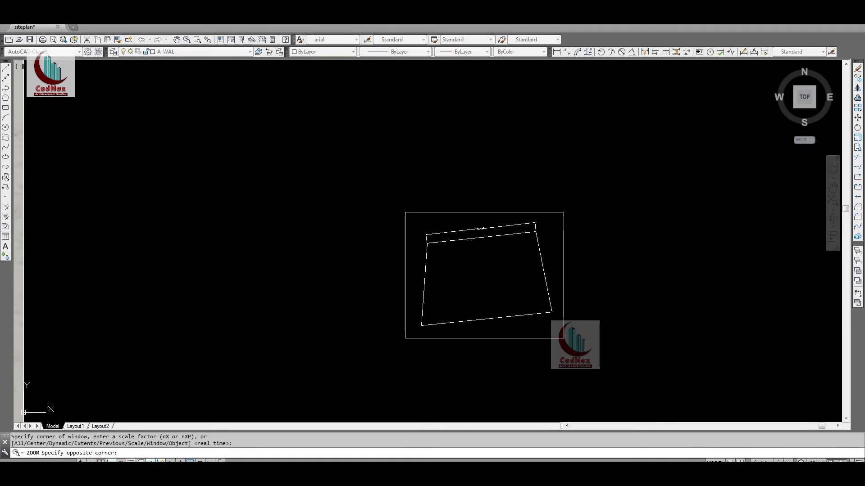
click(564, 339)
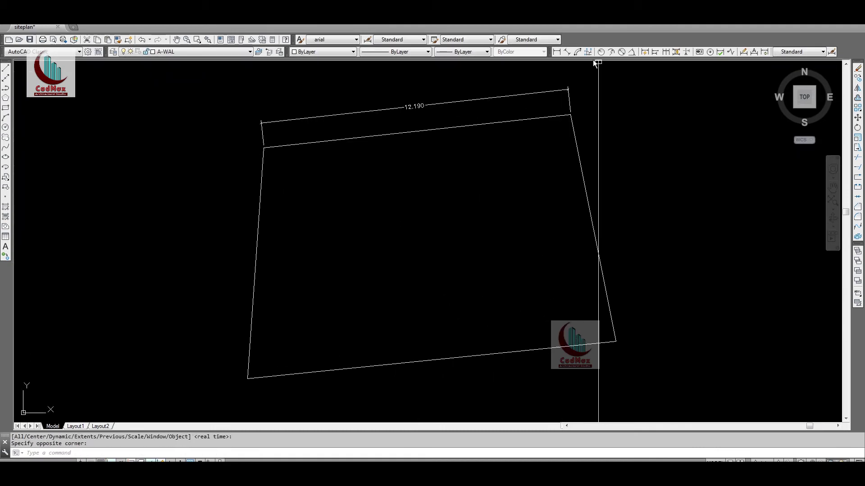
click(567, 52)
key(Return)
click(580, 158)
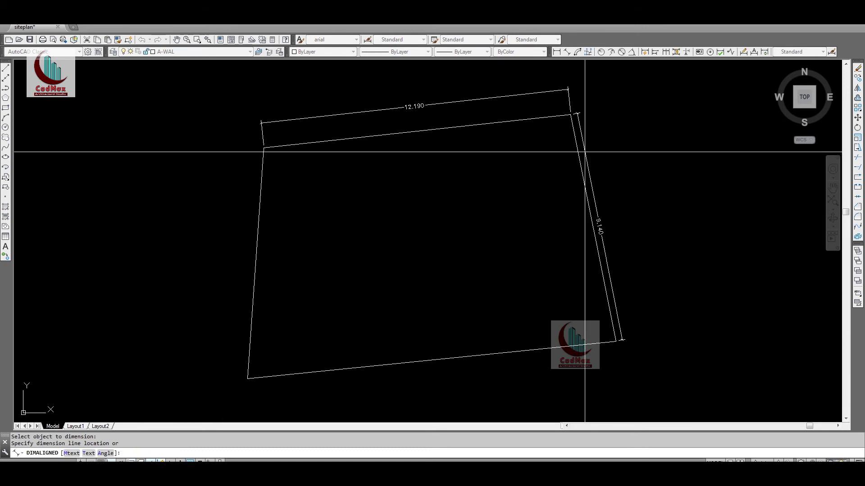
click(586, 153)
Add an aligned dimension to the plot outline's bottom edge, placed just below it.
key(Return)
key(Return)
click(534, 350)
click(531, 362)
key(Return)
key(Return)
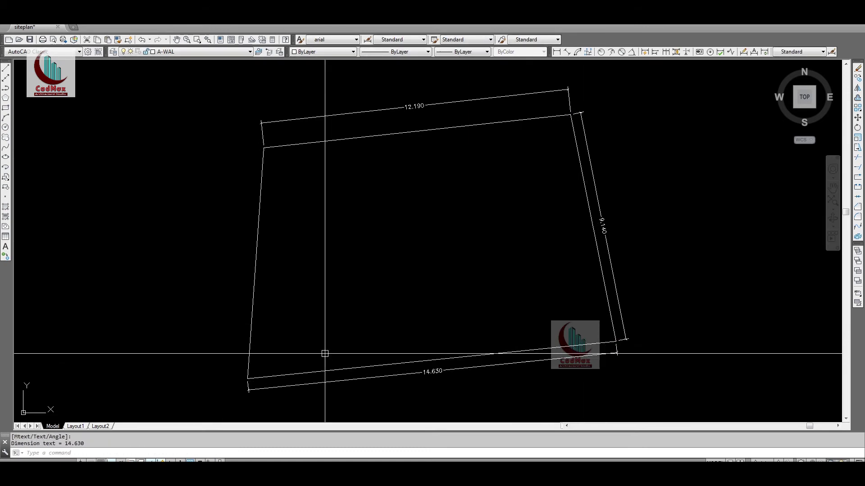
Add an aligned dimension to the plot outline's left edge, placed just outside it.
click(239, 291)
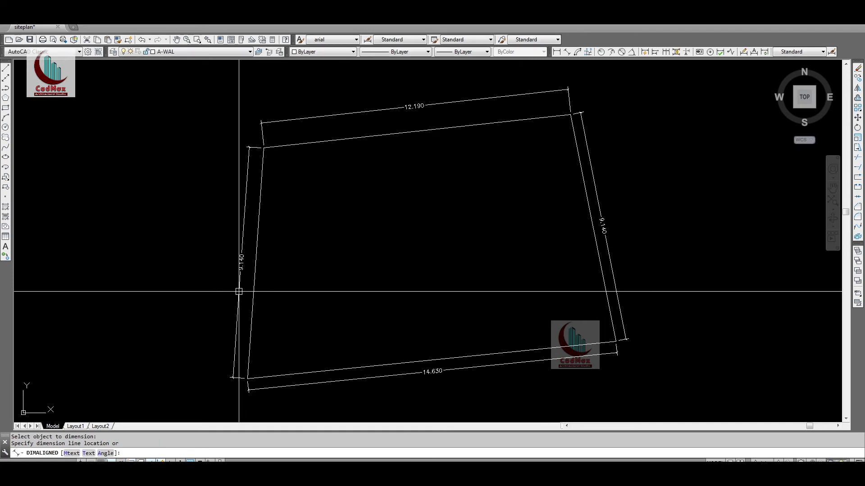
Scale the scanned site plan image by a factor of 0.5 about the midpoint of its right edge.
text(z)
key(Return)
key(Return)
drag(284, 145, 340, 214)
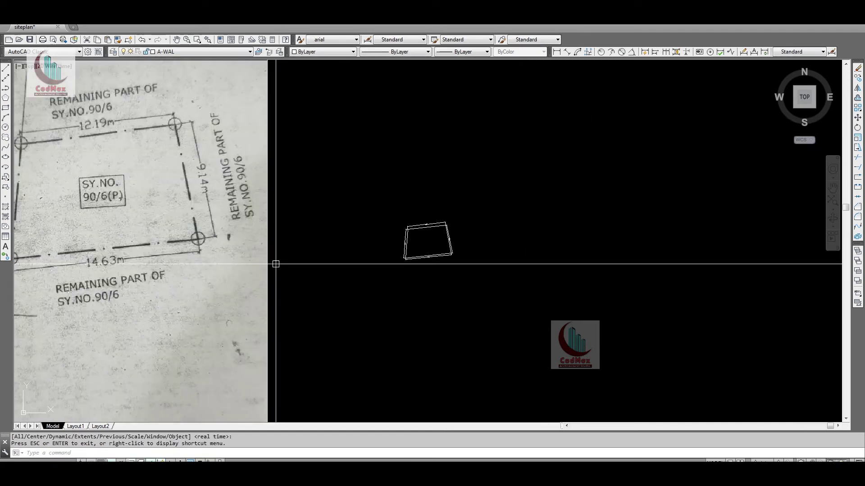
click(267, 268)
text(.5)
key(Return)
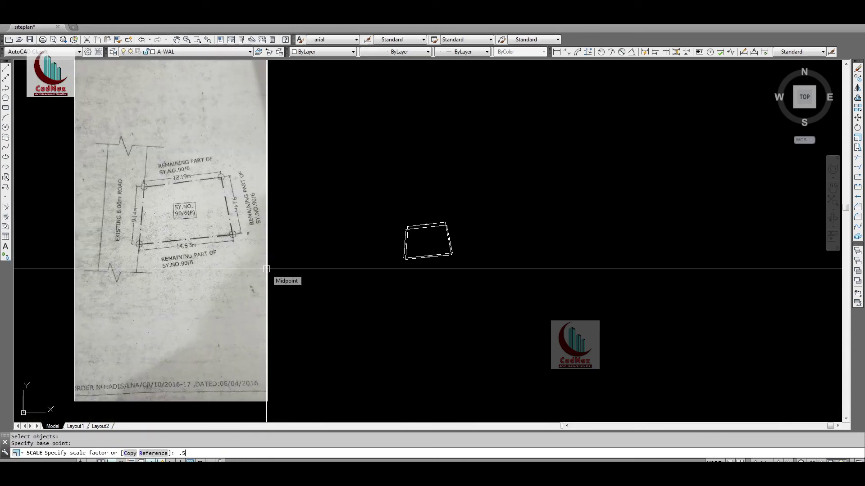
Move the scaled site plan image so that it sits just left of the redrawn plot outline.
text(m)
key(Return)
click(290, 309)
click(419, 332)
key(Escape)
Set the overall dimension scale of the plot's top dimension to 2.
text(z)
key(Return)
click(319, 192)
click(467, 275)
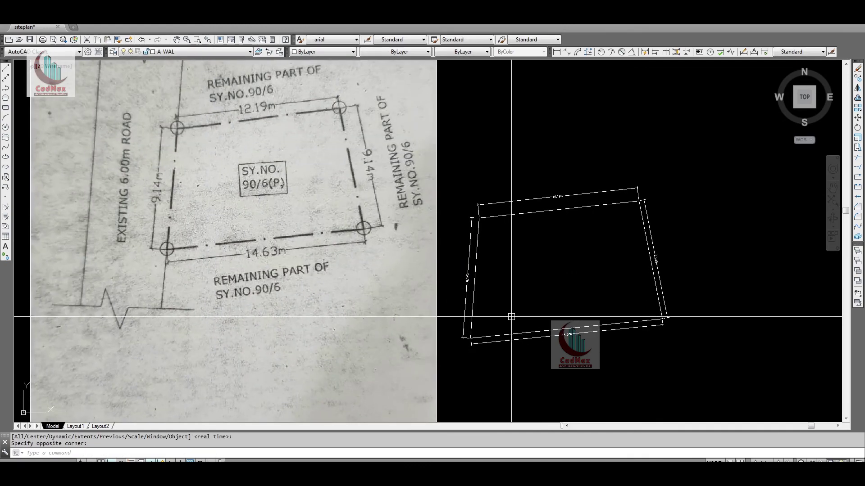
click(548, 197)
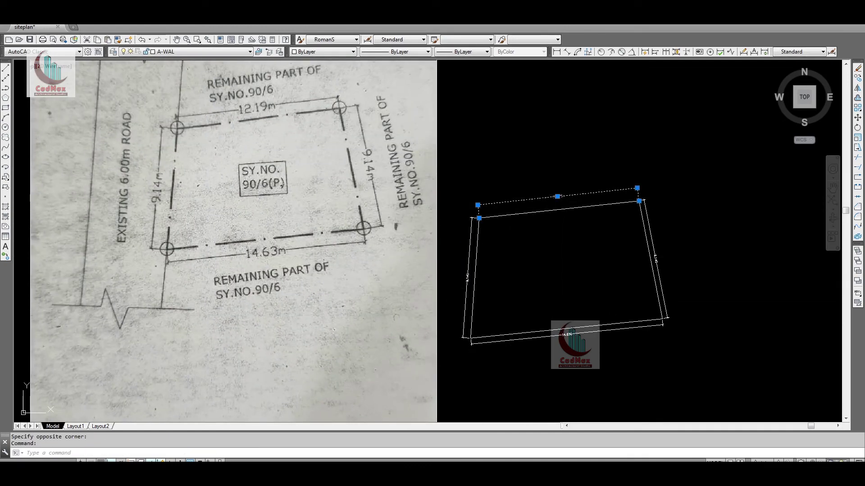
right_click(553, 200)
click(579, 449)
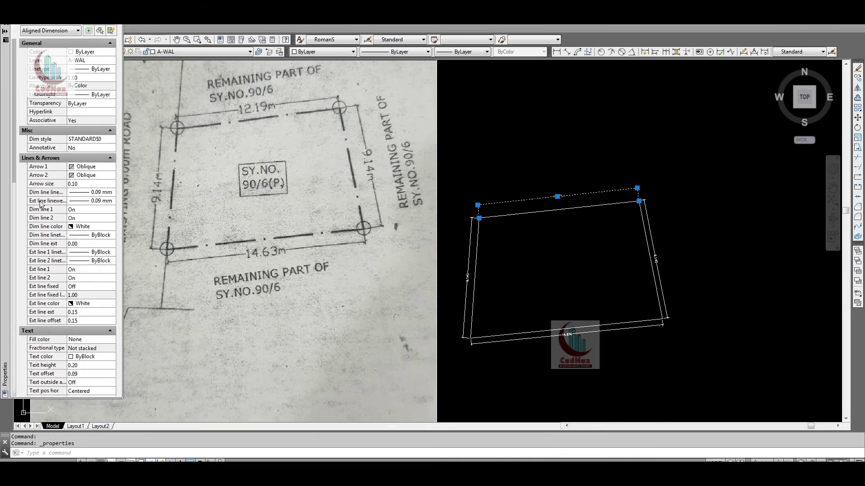
drag(12, 173, 14, 279)
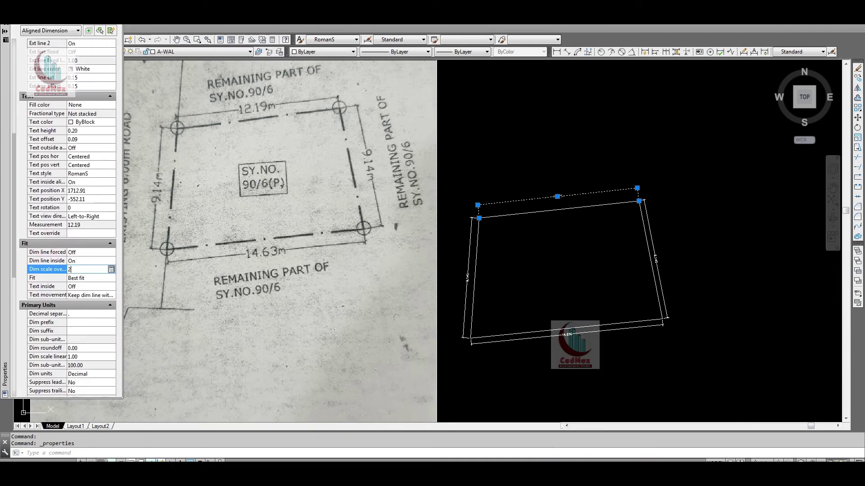
key(Escape)
key(Escape)
Match the top dimension's properties onto the plot's left, bottom and right dimensions.
text(ma)
key(Return)
click(558, 196)
click(470, 270)
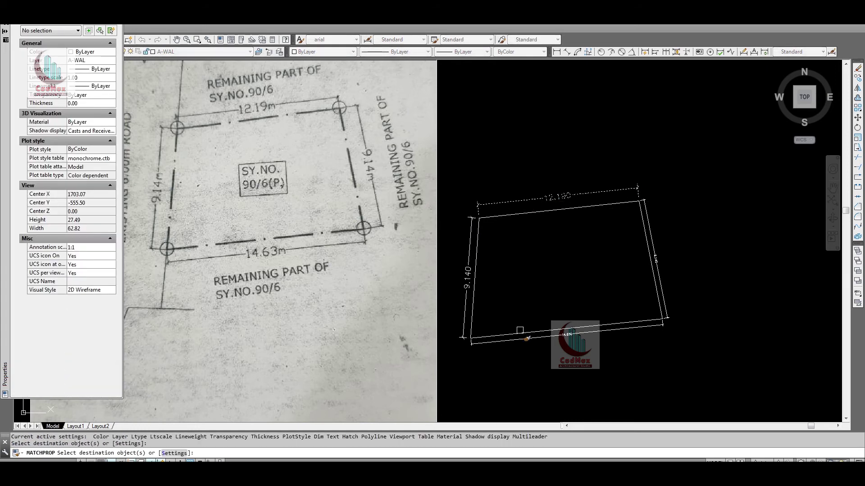
key(Escape)
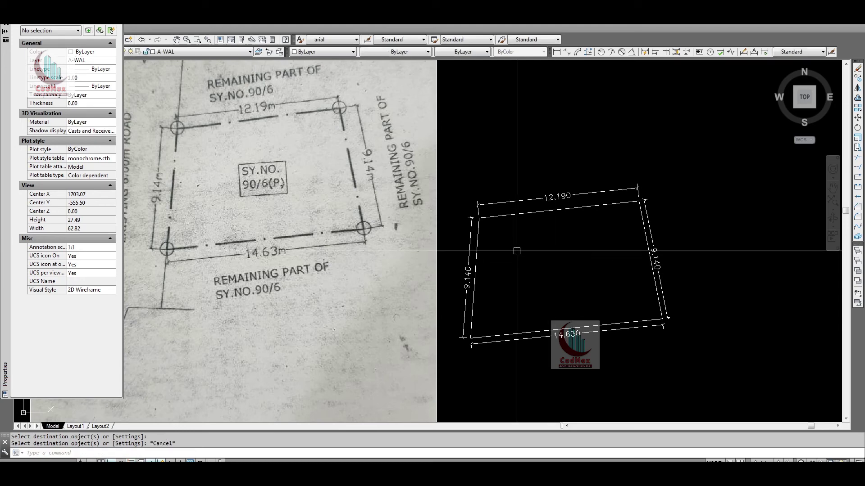